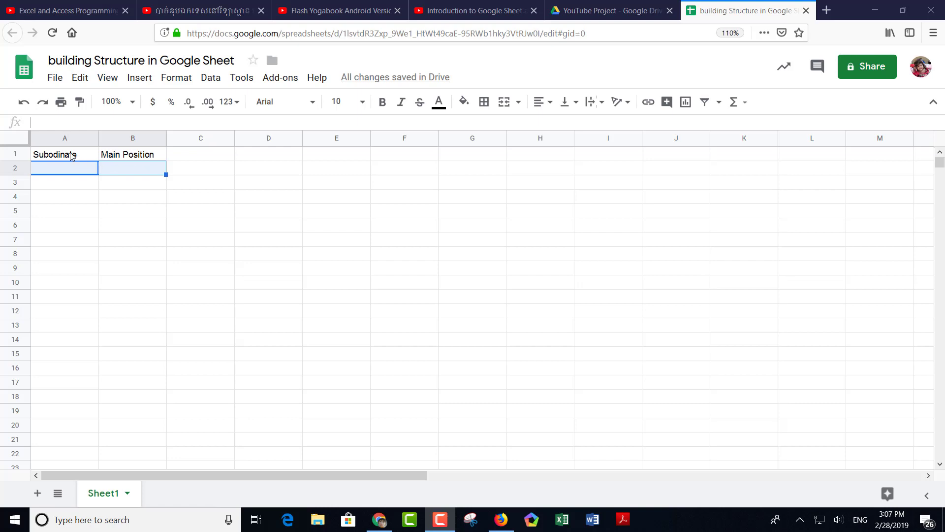
# Select the misspelled 'Subodinate' header cell in A1
pyautogui.click(201, 199)
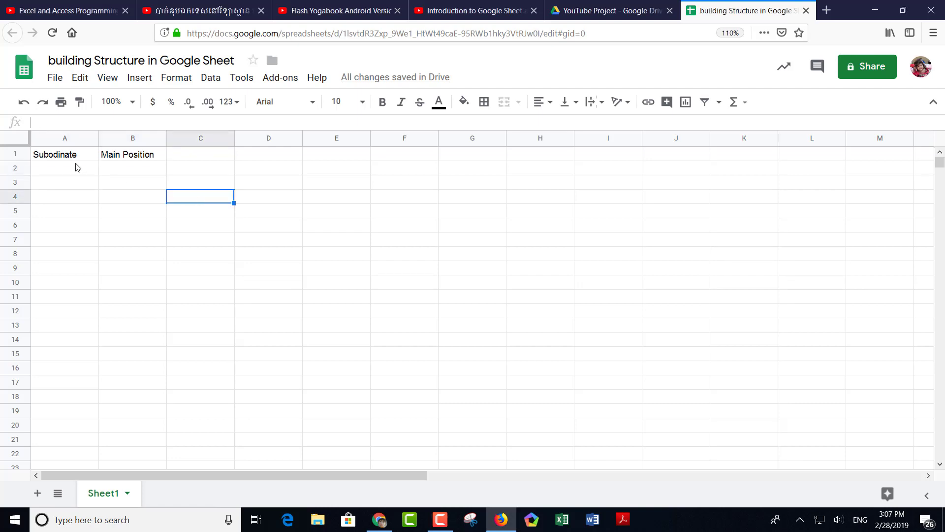
pyautogui.click(59, 159)
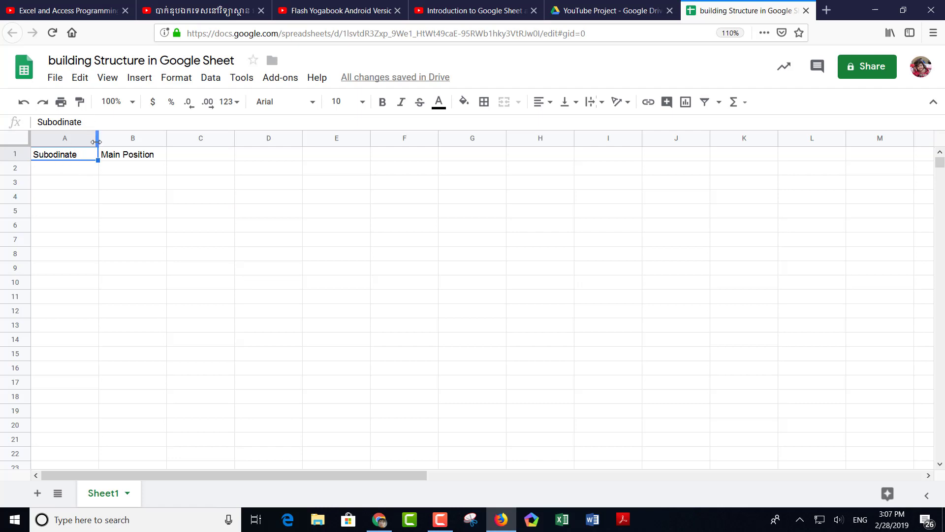
pyautogui.click(136, 154)
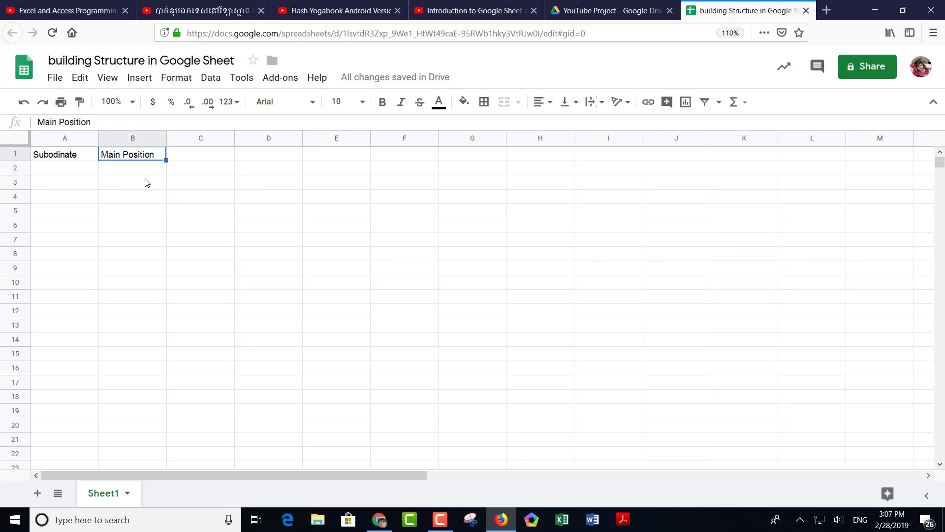
pyautogui.click(78, 157)
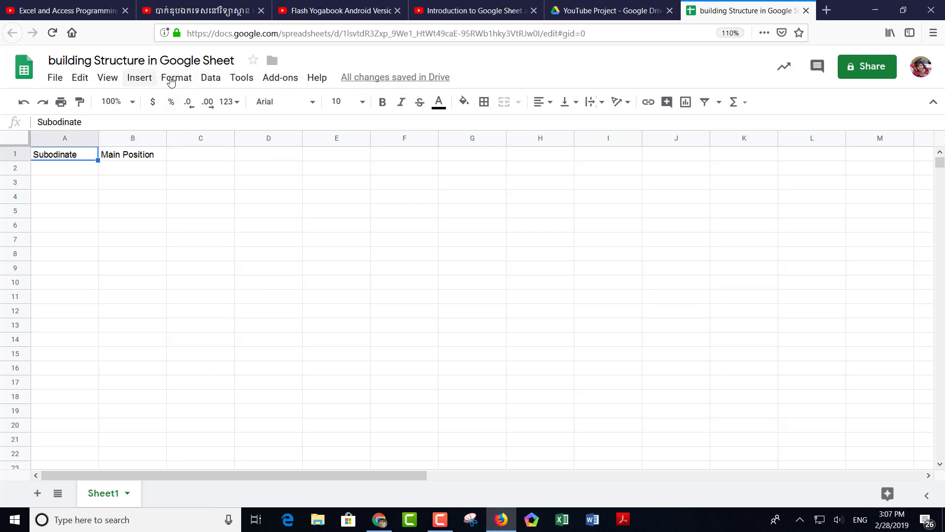
# Run spell check and accept 'Subordinate' as the correction for the A1 header
pyautogui.click(242, 79)
pyautogui.moveTo(267, 188)
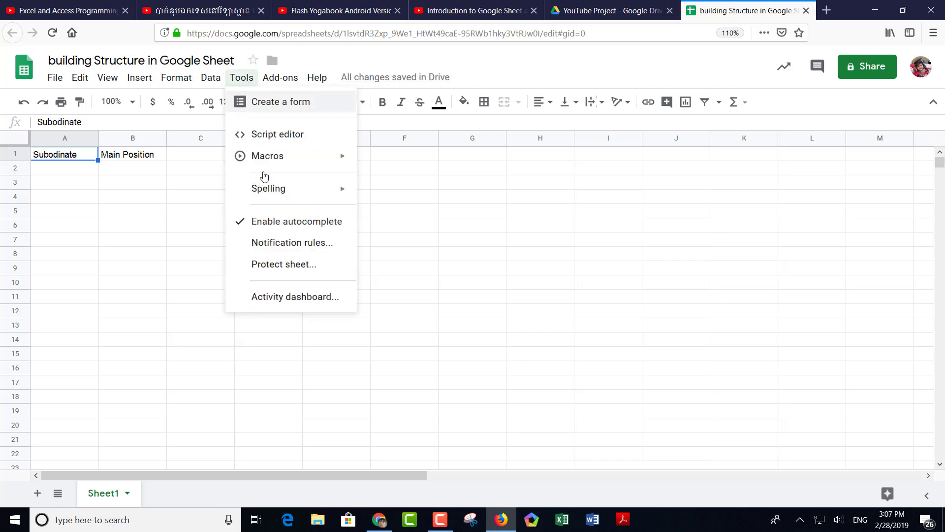
pyautogui.click(406, 194)
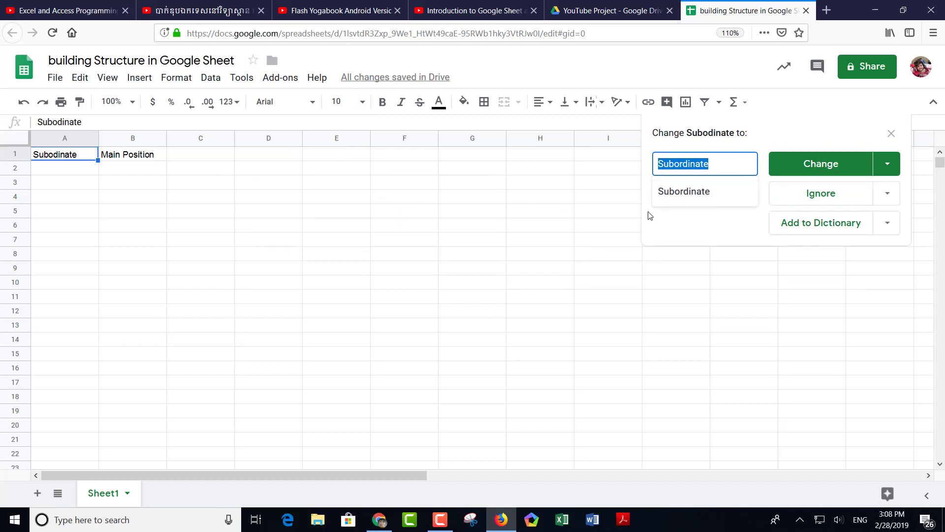
pyautogui.click(799, 168)
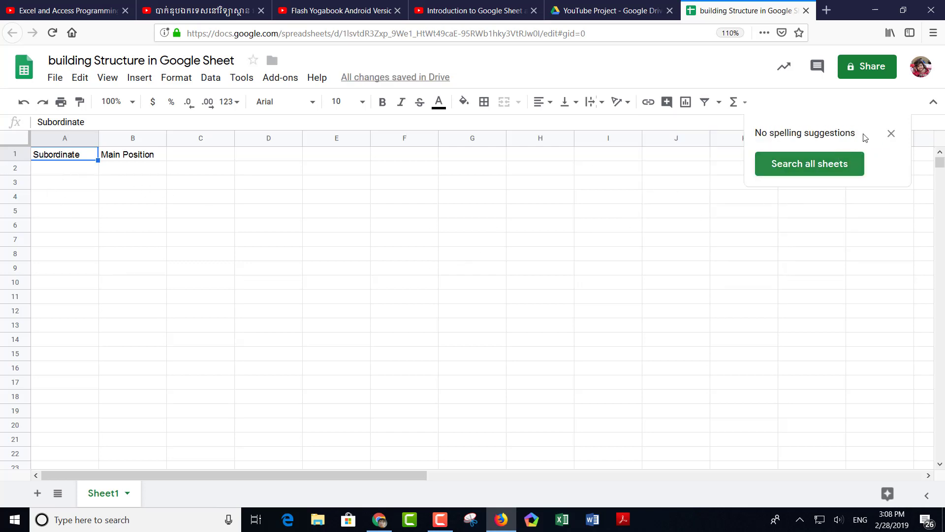
pyautogui.click(891, 133)
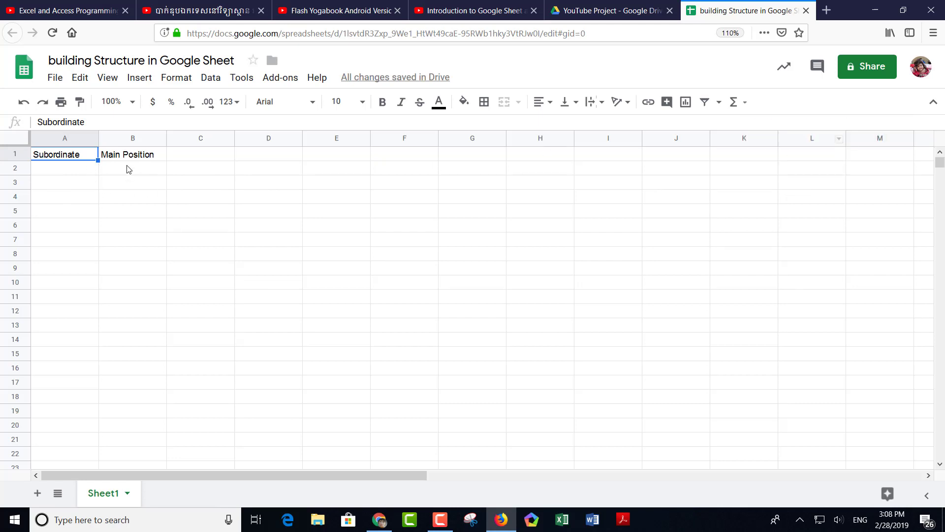
# Enter 'Director' in B2 and 'Deputy Director' in A2
pyautogui.click(118, 170)
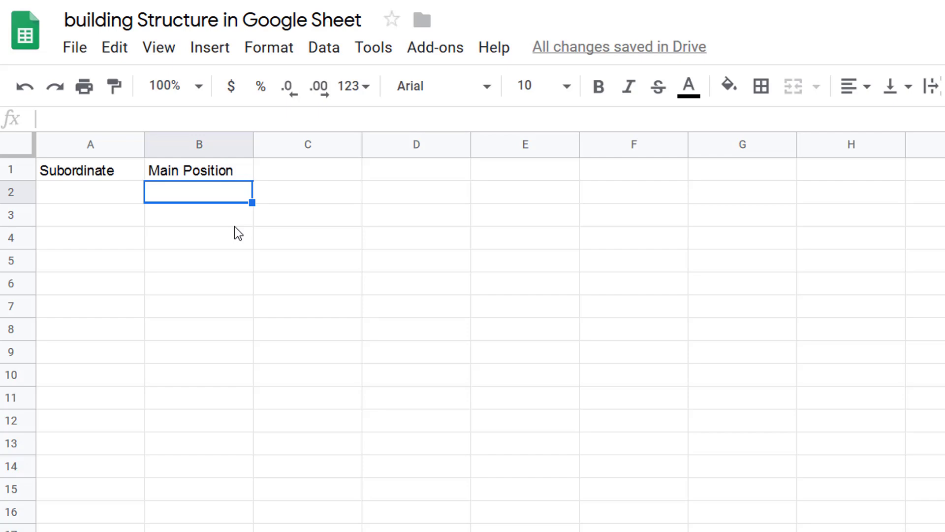
pyautogui.write('Di')
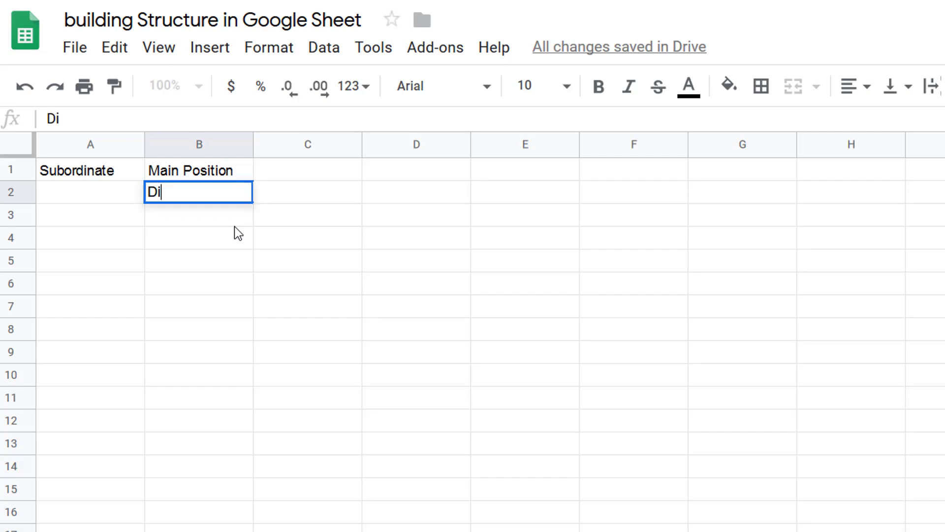
pyautogui.write('recto')
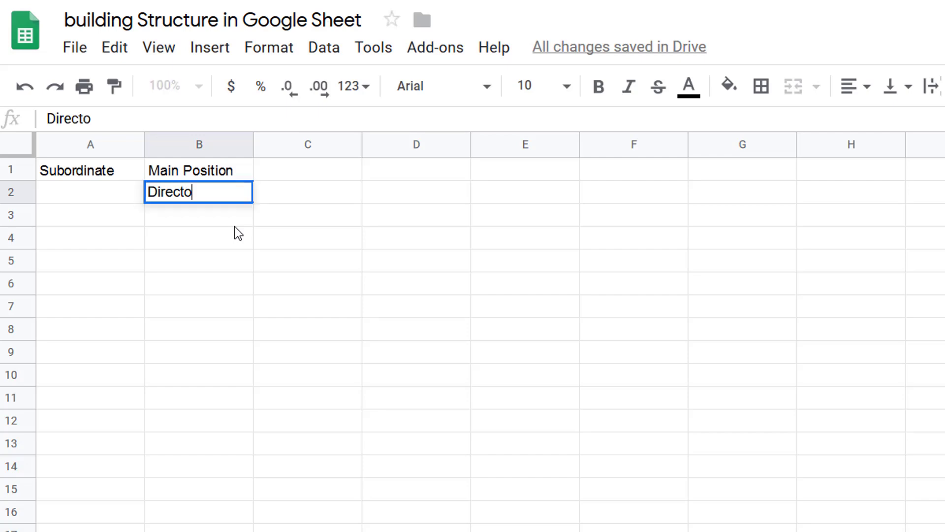
pyautogui.write('r')
pyautogui.press('Return')
pyautogui.press('Up')
pyautogui.press('Left')
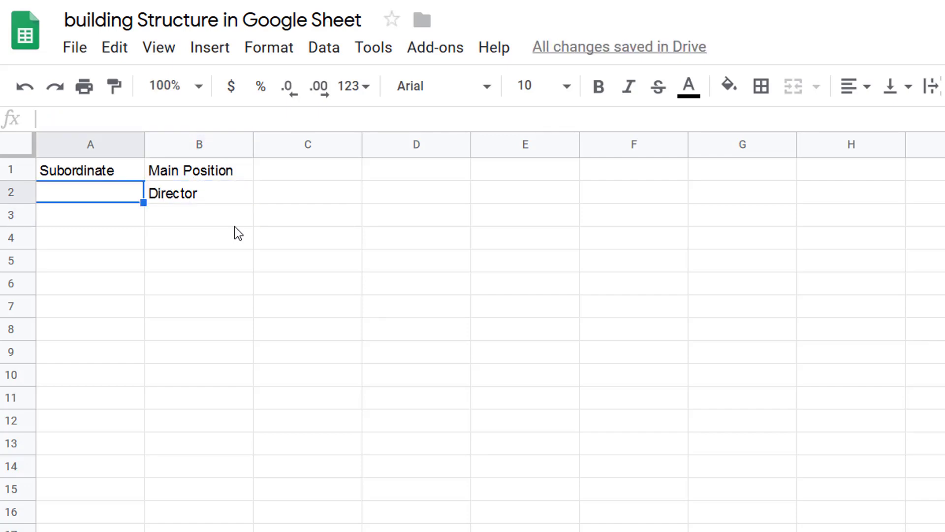
pyautogui.write('Deputy D')
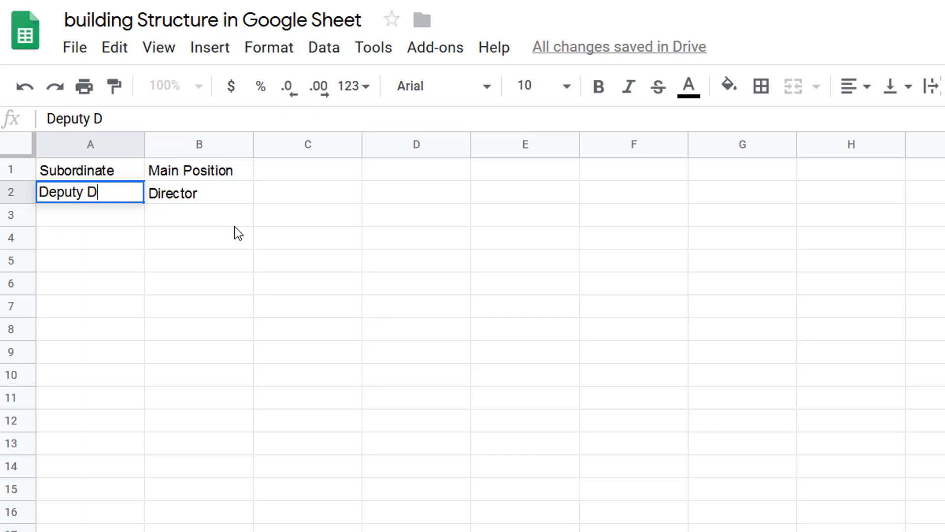
pyautogui.write('irec')
pyautogui.write('tor')
pyautogui.press('Return')
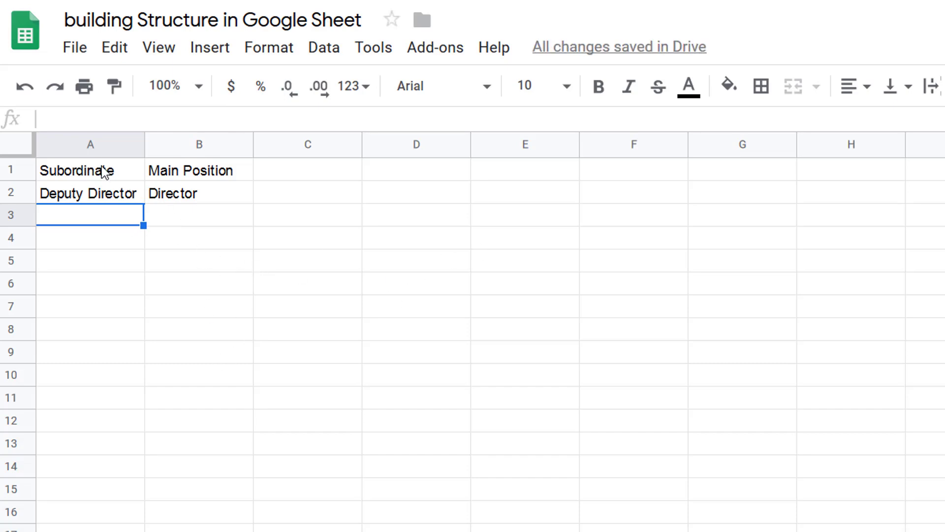
# Insert a chart from A1:B4 and set its type to Organizational chart
pyautogui.moveTo(89, 170); pyautogui.dragTo(206, 247)
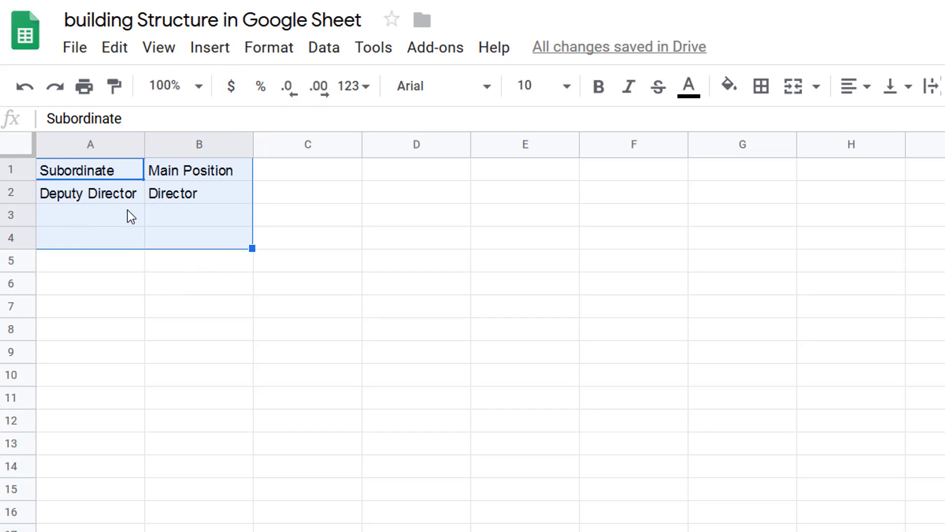
pyautogui.click(212, 49)
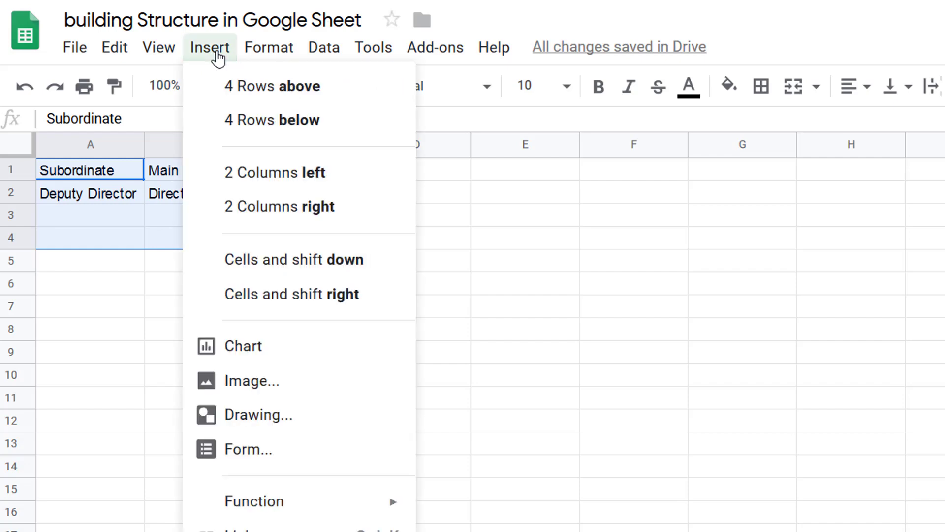
pyautogui.click(246, 353)
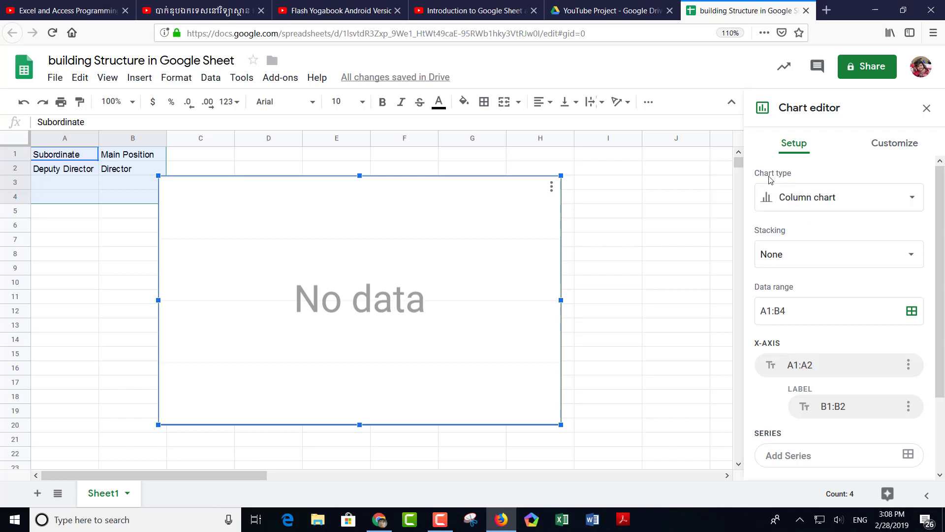
pyautogui.click(798, 197)
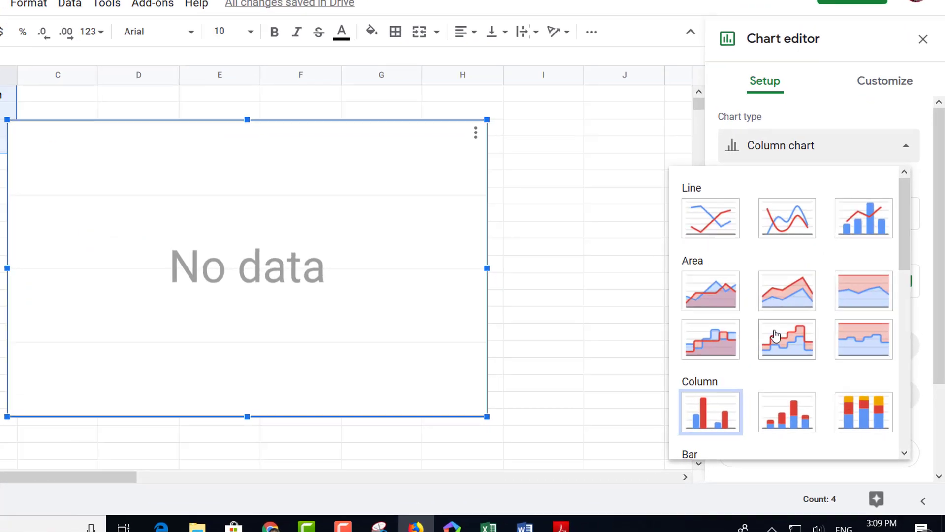
pyautogui.scroll(-5, 775, 334)
pyautogui.scroll(-5, 732, 312)
pyautogui.scroll(-2, 727, 320)
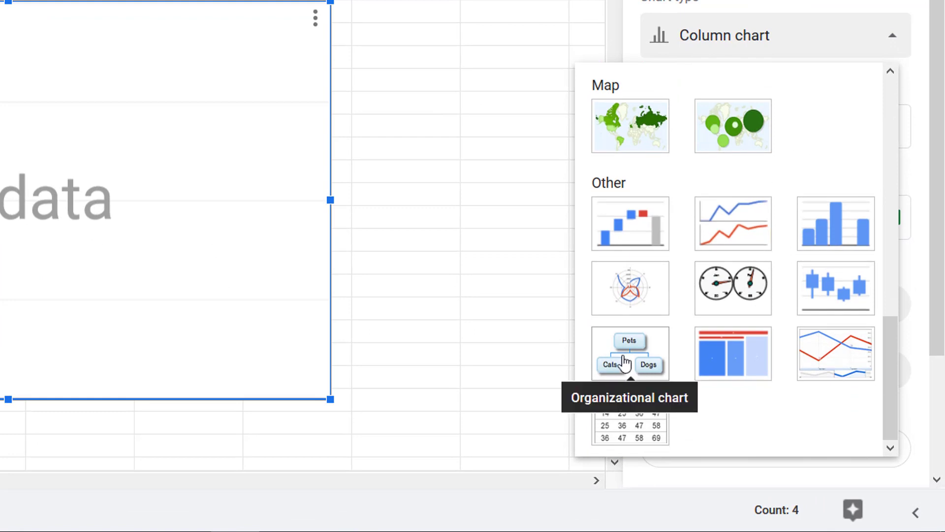
pyautogui.click(624, 358)
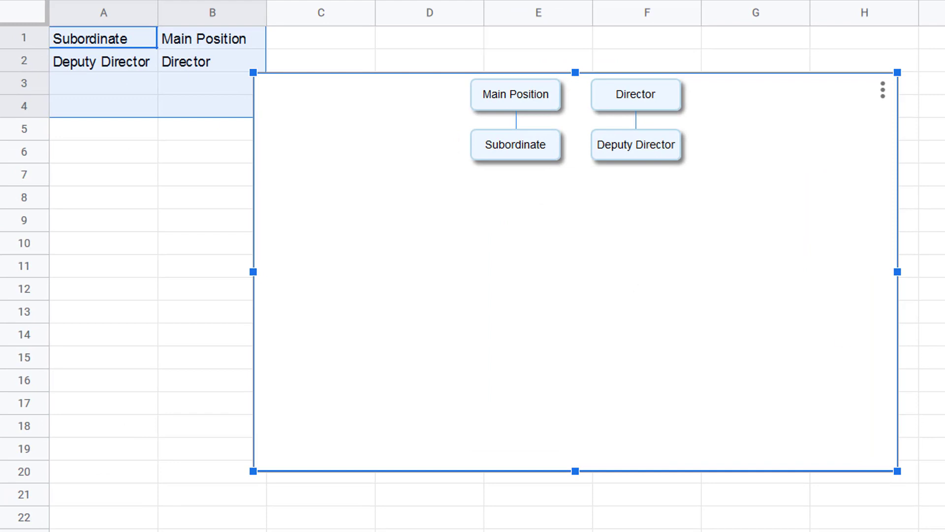
# Close the chart editor and drag the org chart to the right, clear of the data
pyautogui.press('Escape')
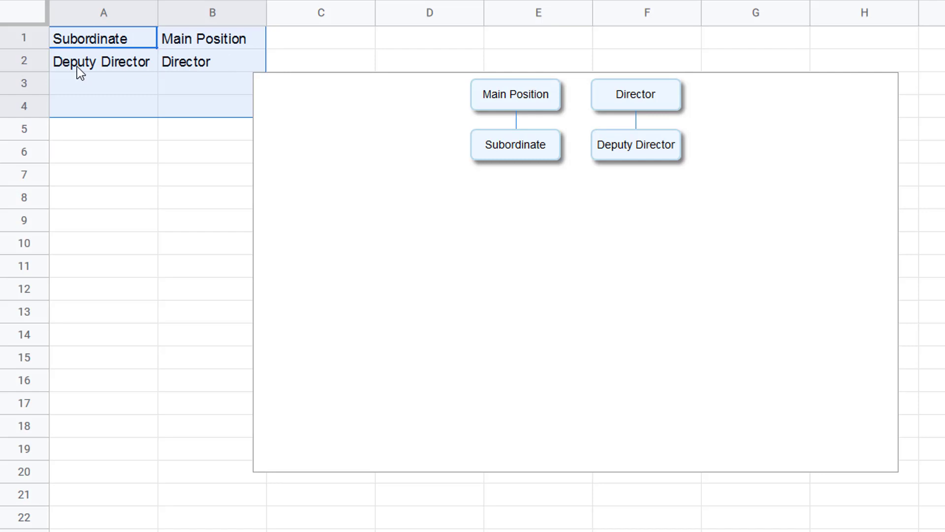
pyautogui.moveTo(408, 146); pyautogui.dragTo(521, 144)
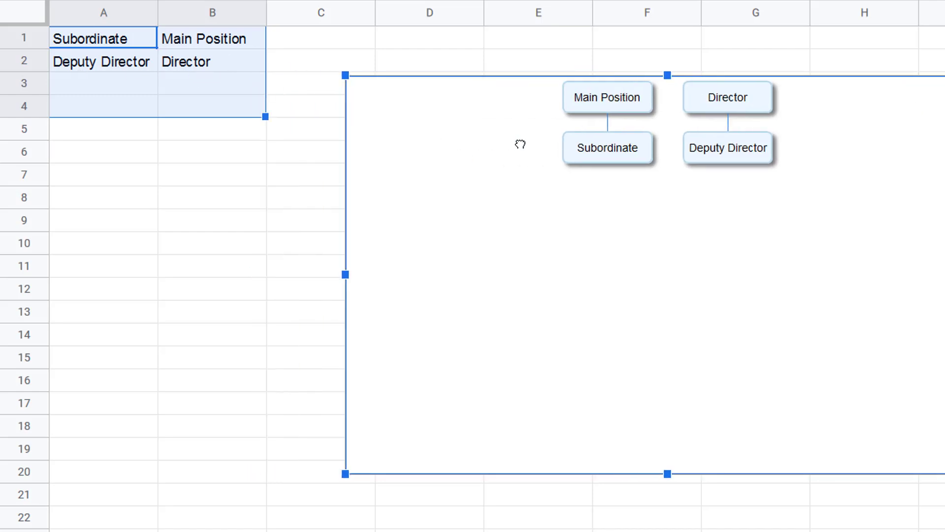
pyautogui.click(121, 91)
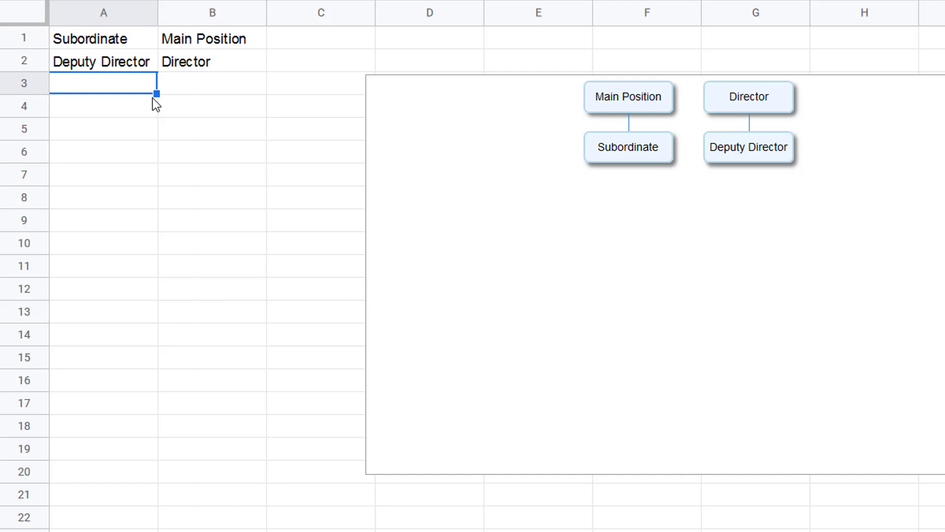
# Rename the A2 entry to 'Deputy Director 1'
pyautogui.press('Up')
pyautogui.press('Return')
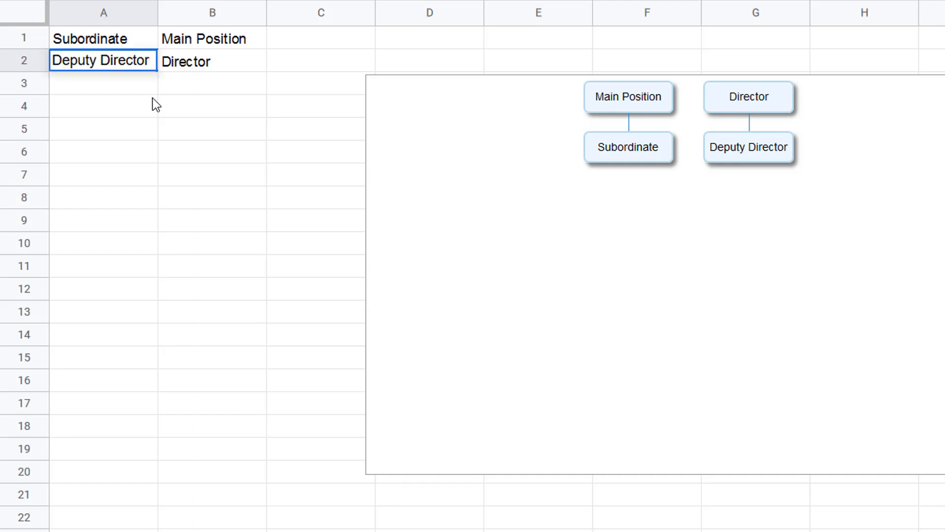
pyautogui.write(' 1')
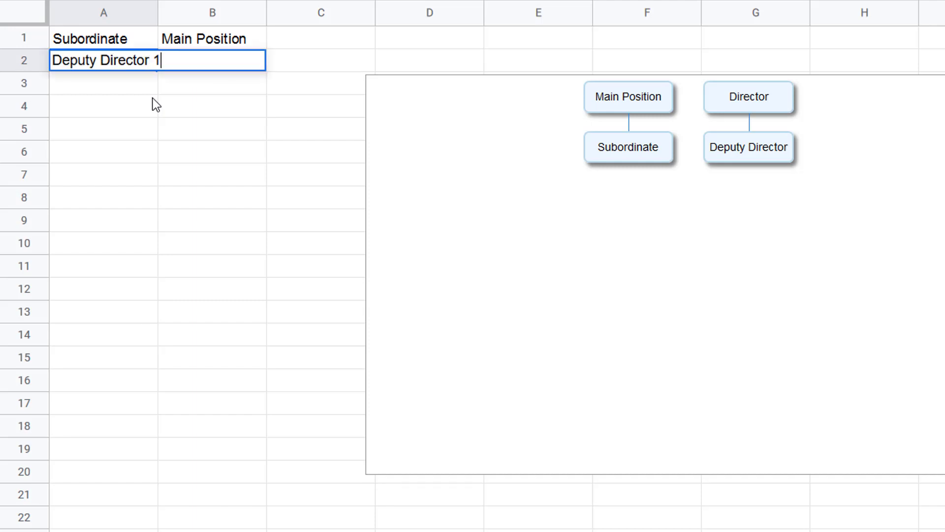
pyautogui.press('Return')
# Copy 'Deputy Director 1' and 'Director' from row 2 into row 3
pyautogui.press('Up')
pyautogui.hotkey('ctrl', 'c')
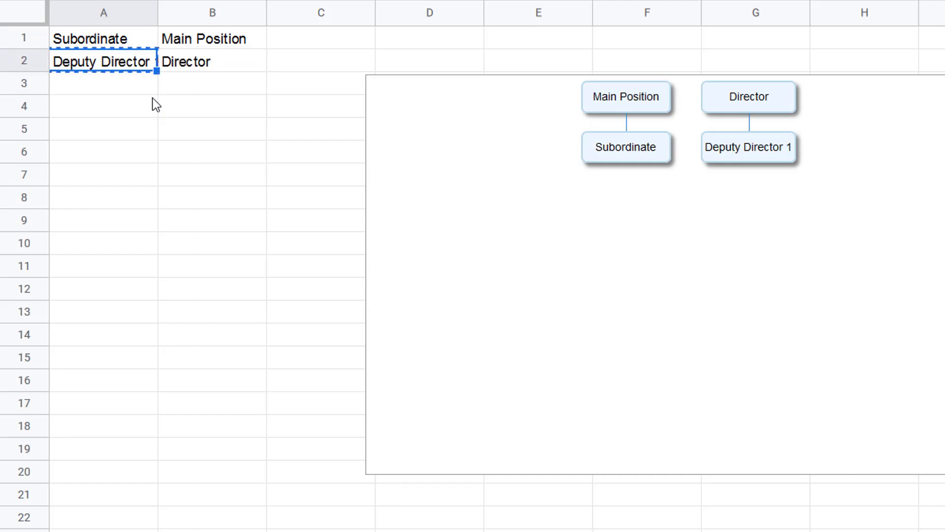
pyautogui.press('Down')
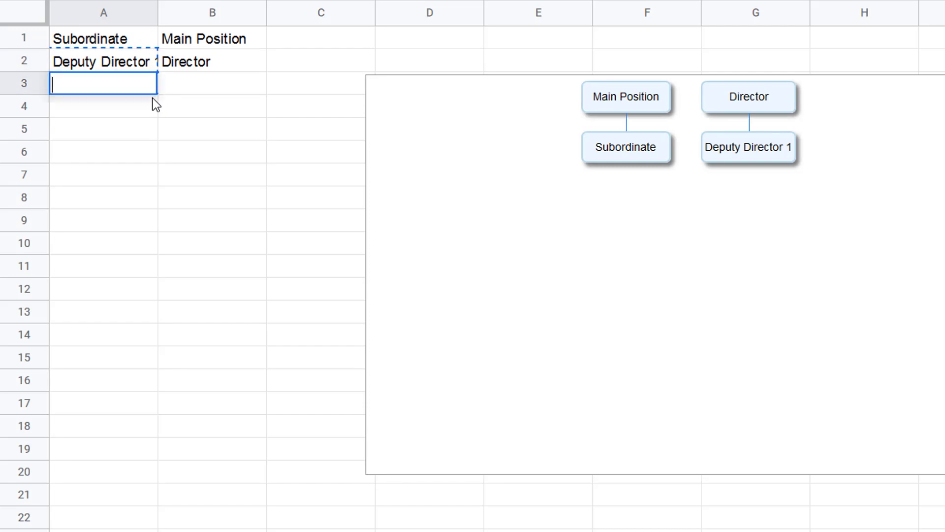
pyautogui.press('Escape')
pyautogui.hotkey('ctrl', 'v')
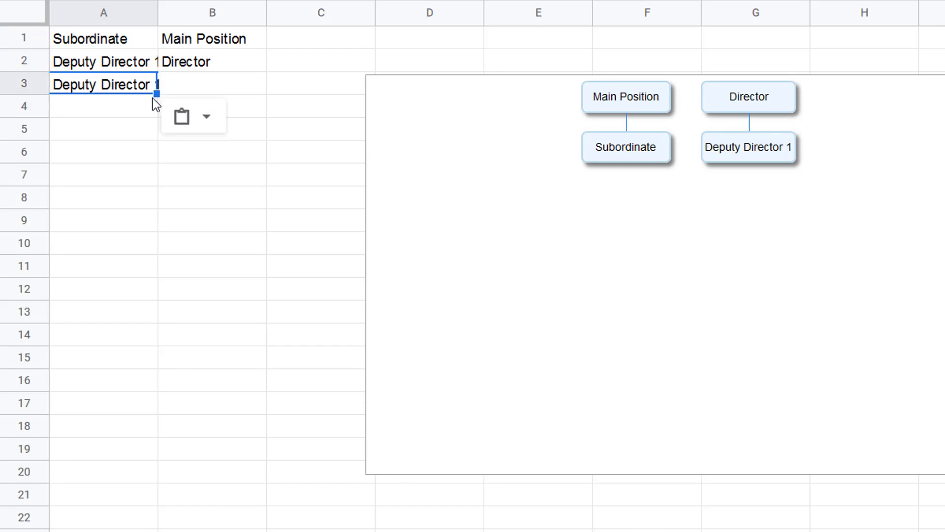
pyautogui.press('Right')
pyautogui.press('Up')
pyautogui.hotkey('ctrl', 'c')
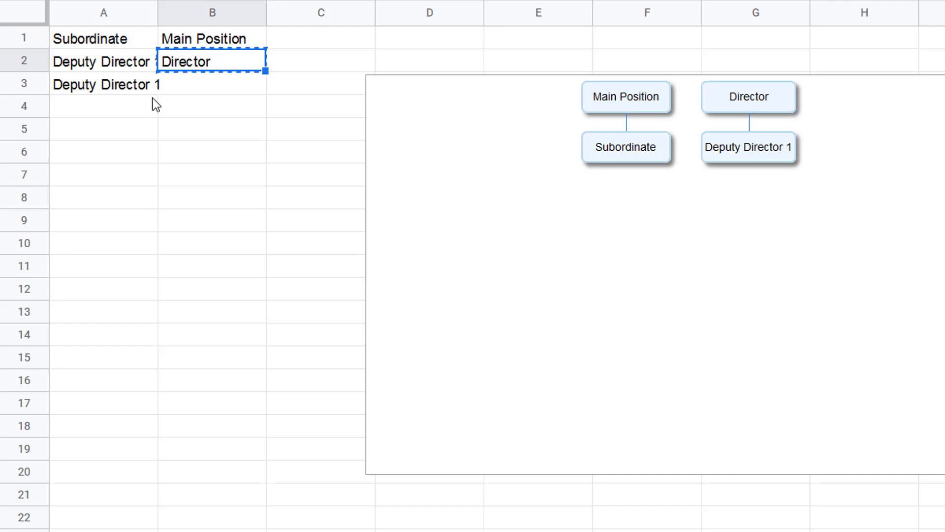
pyautogui.press('Down')
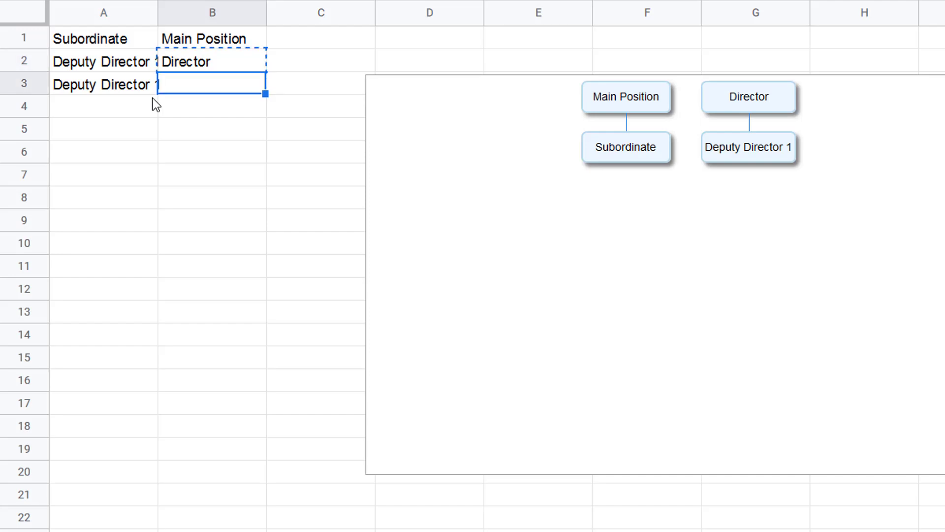
pyautogui.hotkey('ctrl', 'v')
# Change A3 to 'Deputy Director 2' and auto-fit the width of column A
pyautogui.press('Down')
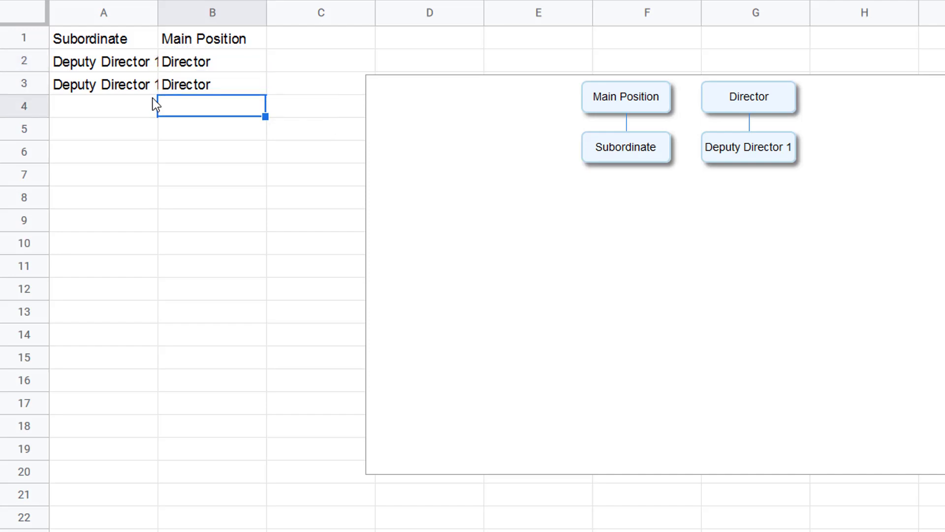
pyautogui.press('Left')
pyautogui.press('Up')
pyautogui.press('F2')
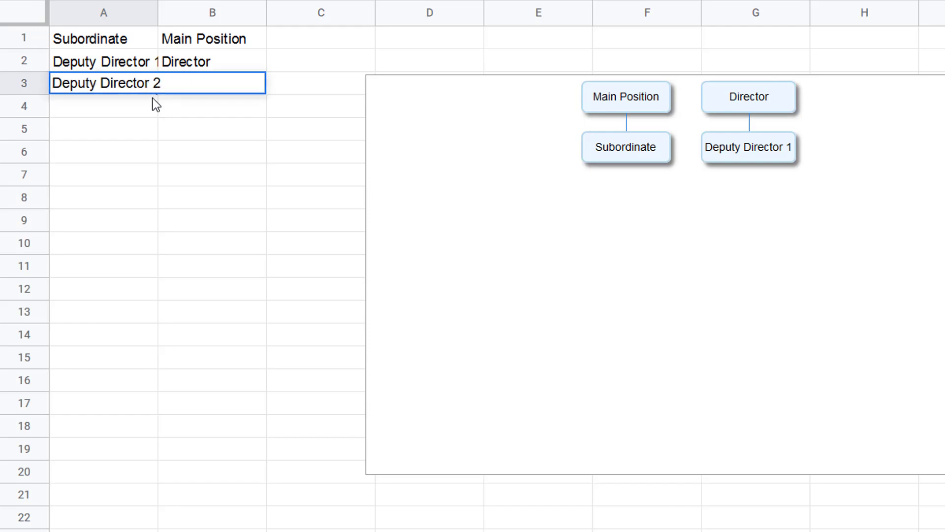
pyautogui.press('Return')
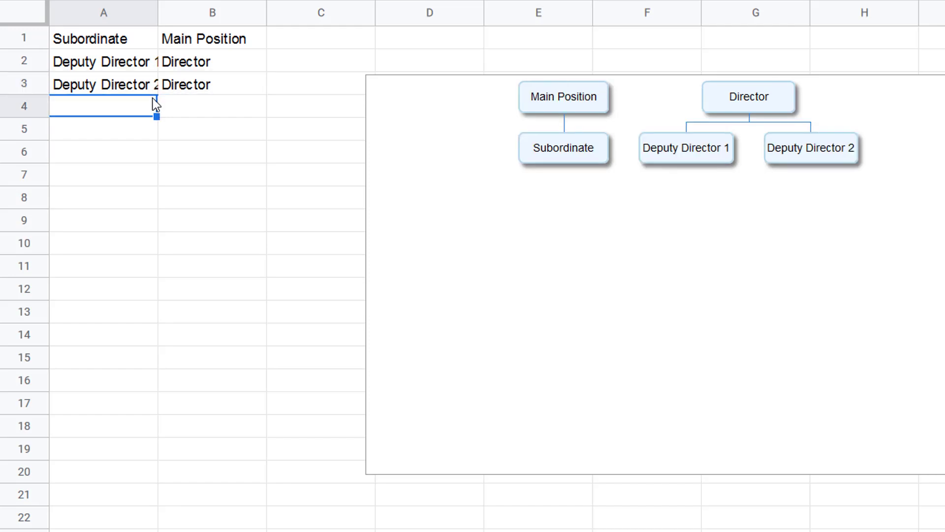
pyautogui.doubleClick(155, 6)
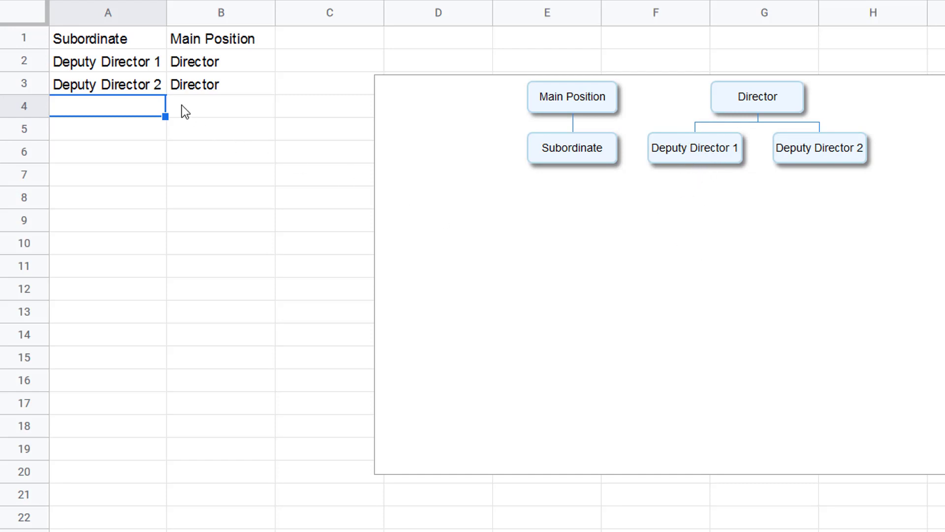
# Enter 'Head Office 1' in A4 with 'Deputy Director 2' pasted into B4
pyautogui.write('He')
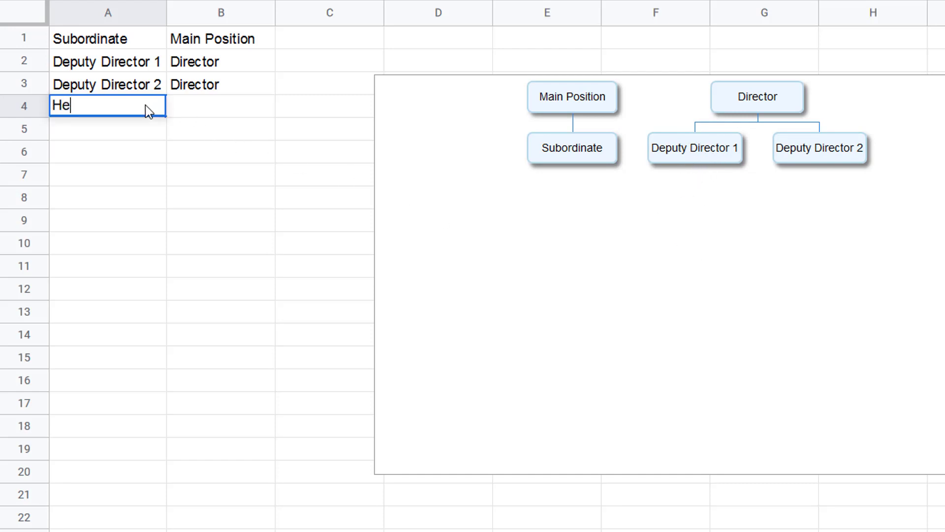
pyautogui.write('ad ')
pyautogui.write('Office 1')
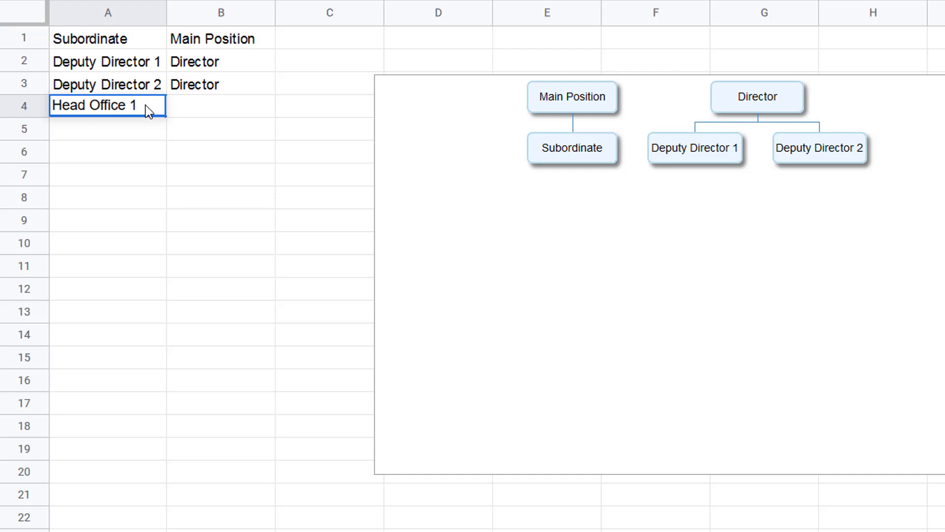
pyautogui.press('Return')
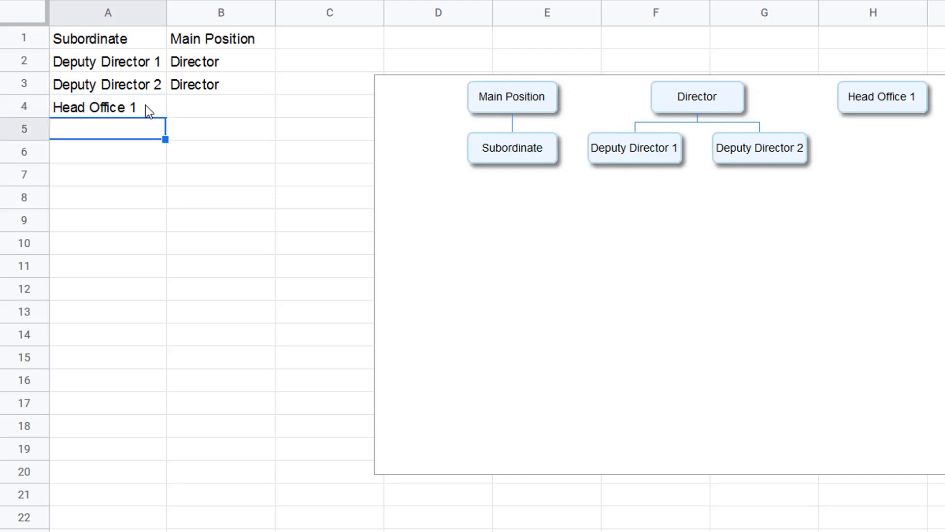
pyautogui.press('Up')
pyautogui.press('Right')
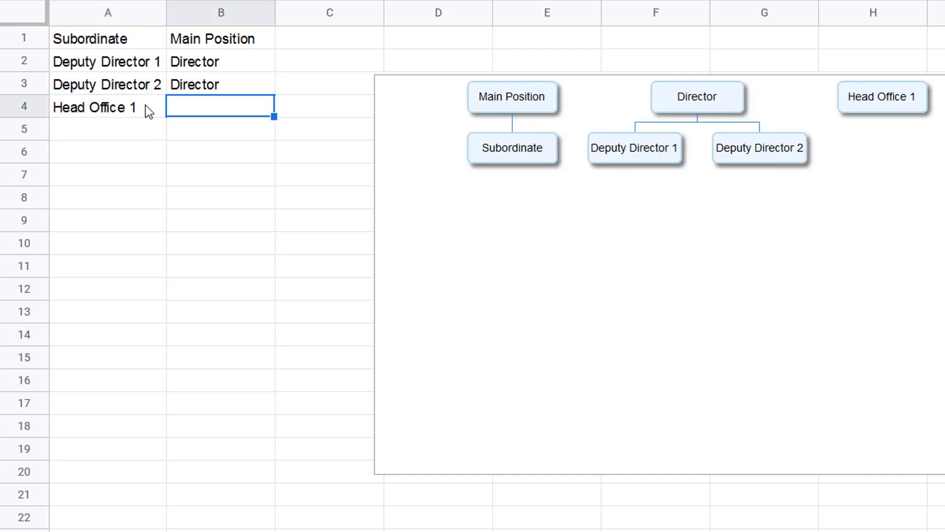
pyautogui.press('Left')
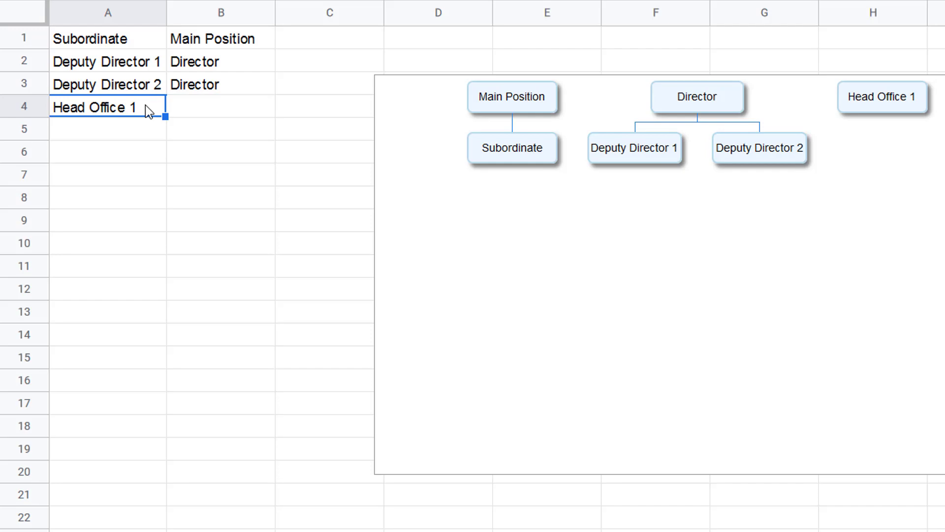
pyautogui.press('Up')
pyautogui.press('Up')
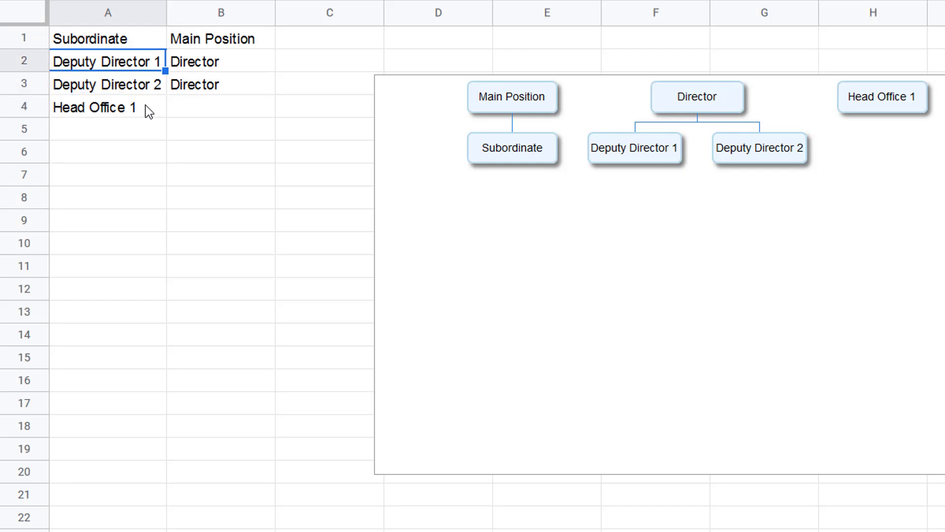
pyautogui.press('Down')
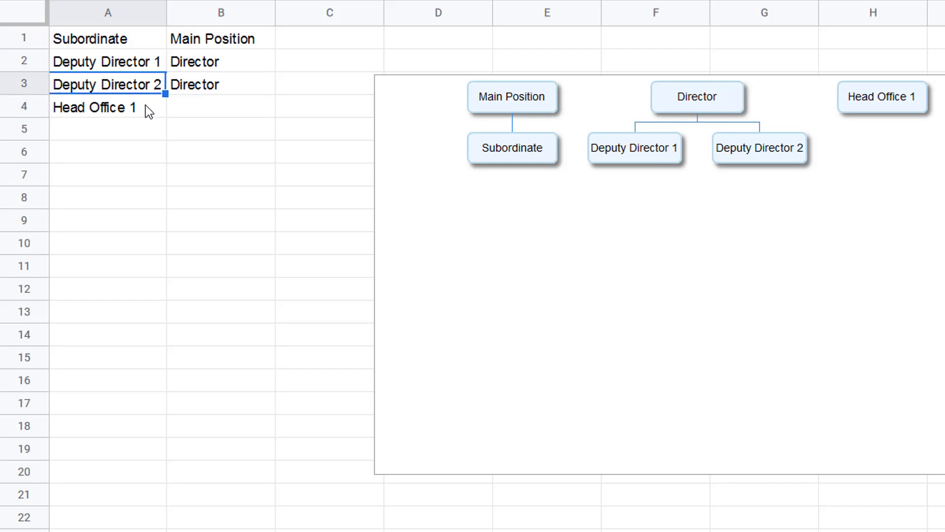
pyautogui.press('Down')
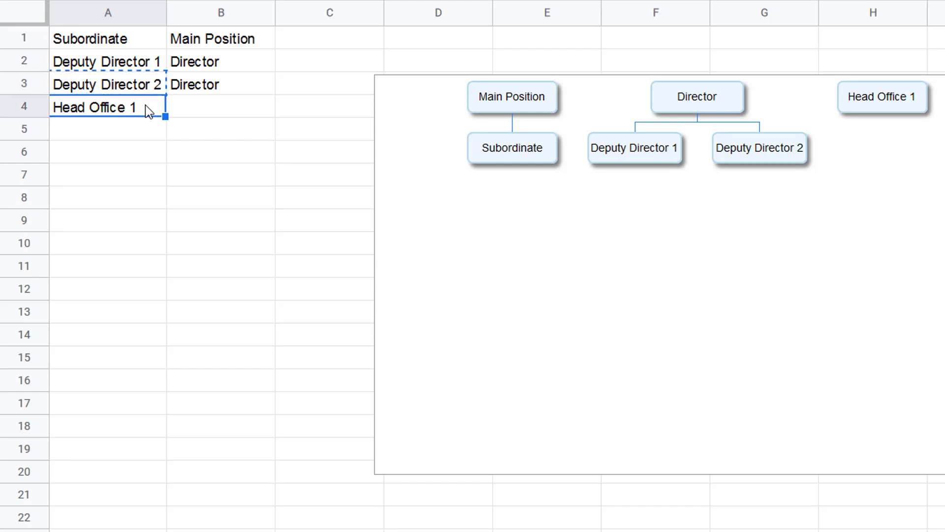
pyautogui.press('Right')
pyautogui.hotkey('ctrl', 'v')
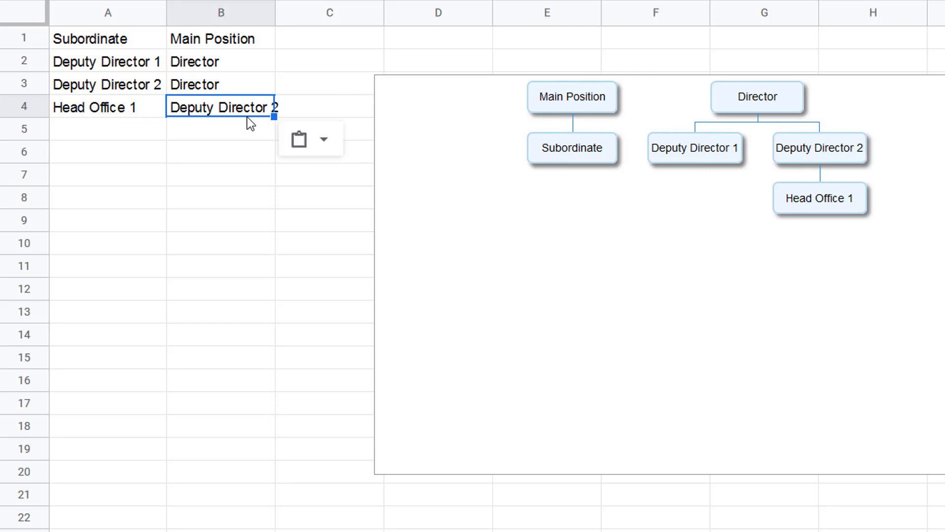
pyautogui.click(146, 126)
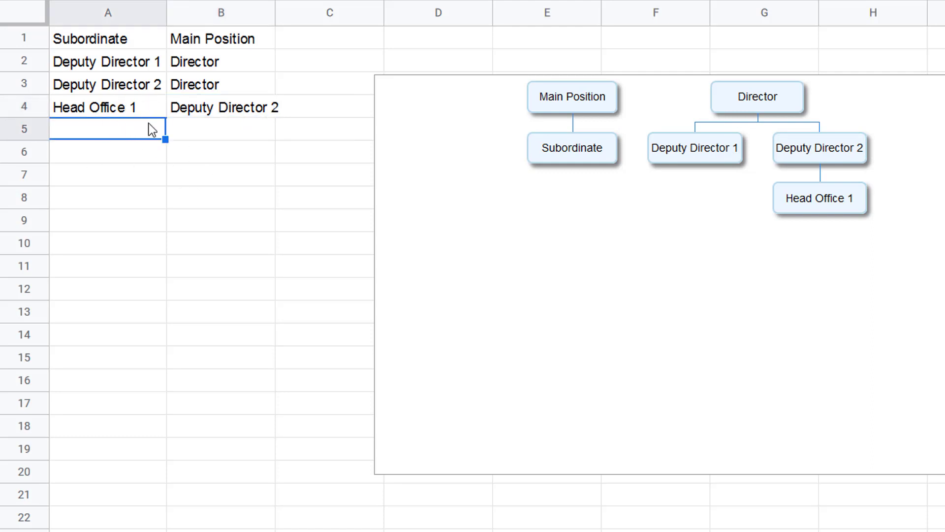
# Duplicate row 4 into row 5 and rename A5 to 'Head Office 2'
pyautogui.press('Up')
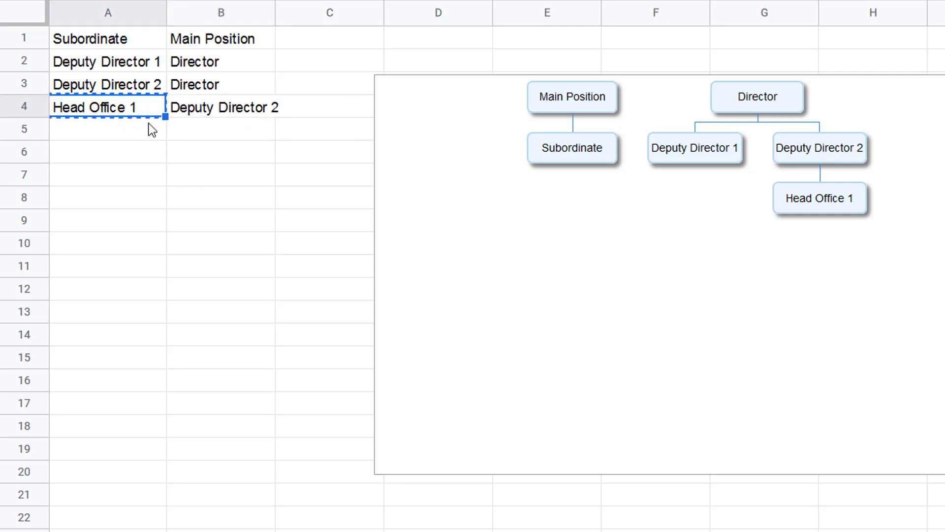
pyautogui.click(152, 130)
pyautogui.hotkey('ctrl', 'v')
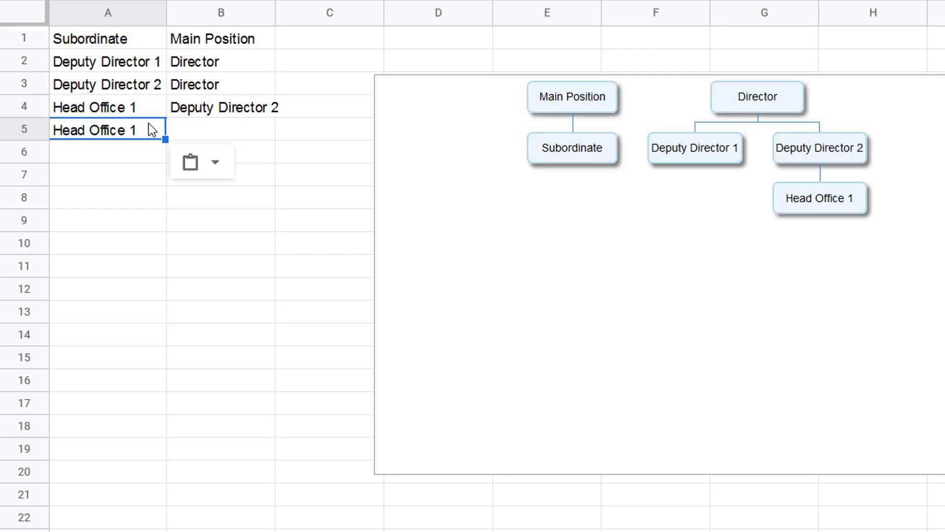
pyautogui.press('Right')
pyautogui.press('Up')
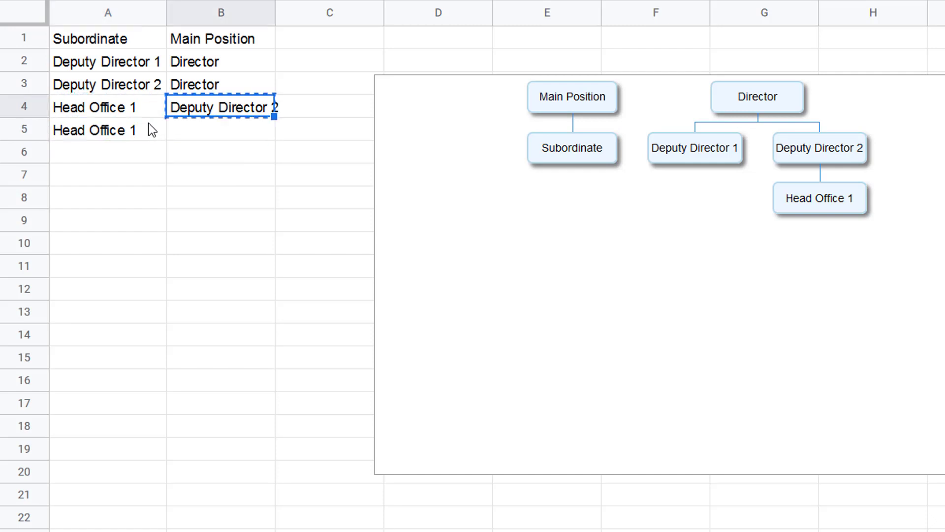
pyautogui.press('Down')
pyautogui.hotkey('ctrl', 'v')
pyautogui.press('Left')
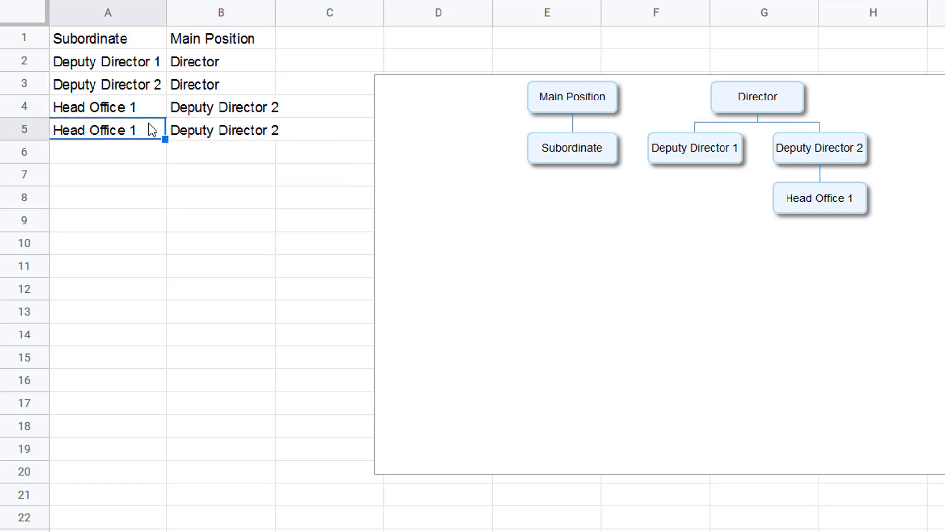
pyautogui.press('F2')
pyautogui.write('2')
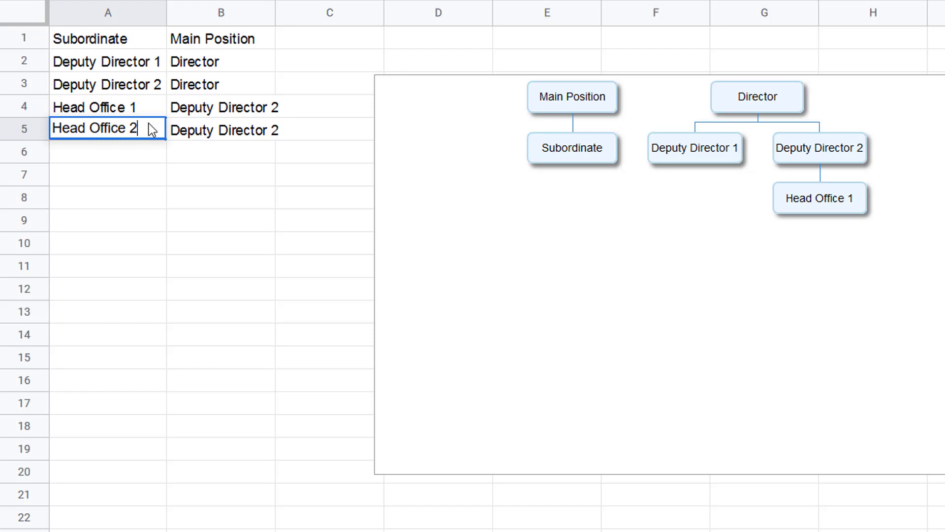
pyautogui.press('Return')
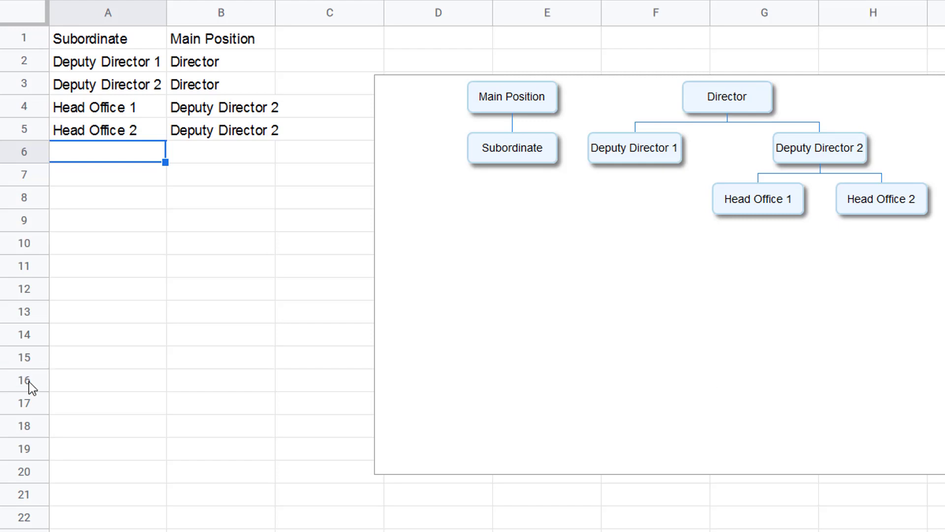
# Enter 'Staff 1' in A6 and paste 'Head Office 1' into B6
pyautogui.write('St')
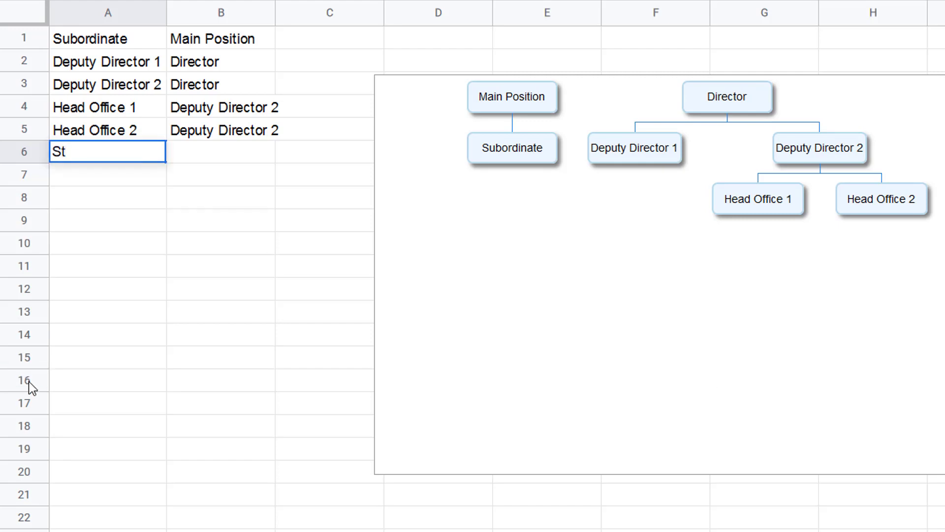
pyautogui.write('aff 1')
pyautogui.press('Return')
pyautogui.press('Up')
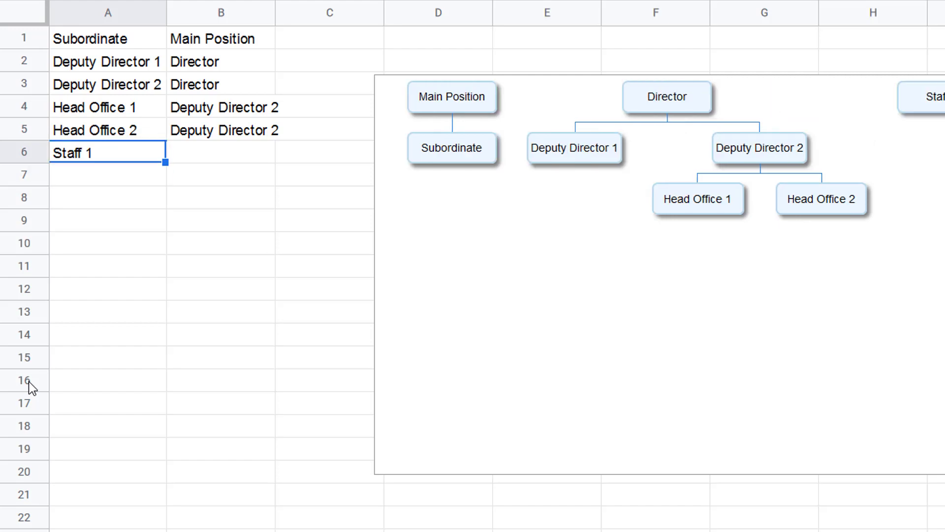
pyautogui.press('Up')
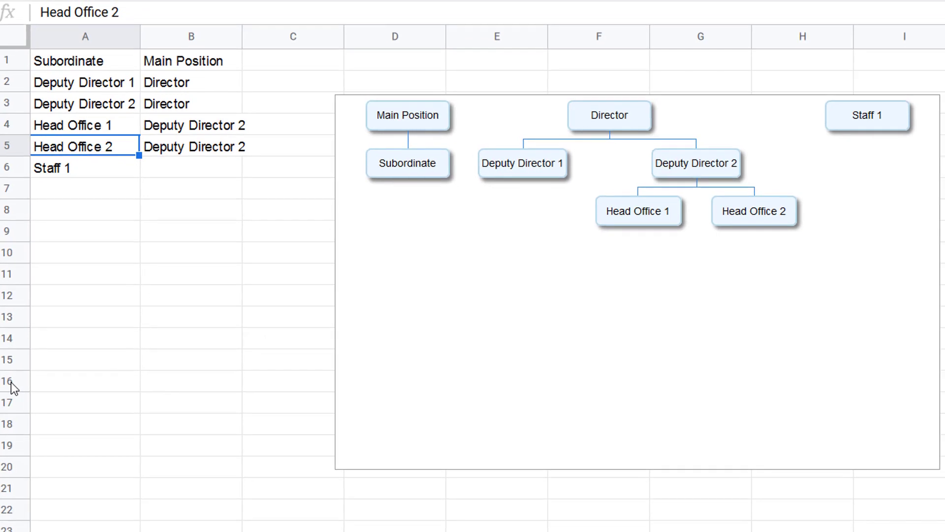
pyautogui.press('Up')
pyautogui.press('Down')
pyautogui.press('Down')
pyautogui.press('Right')
pyautogui.hotkey('ctrl', 'v')
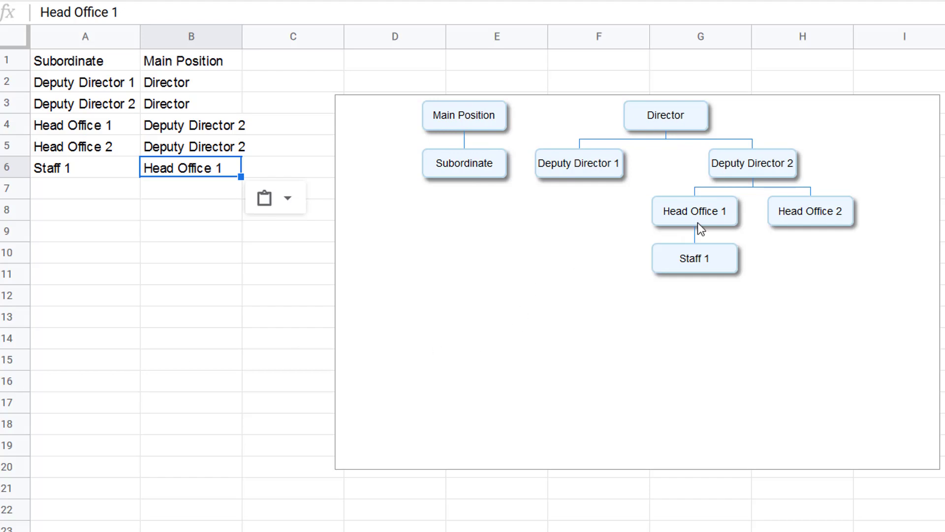
# Copy the Staff 1 row (A6:B6) into rows 7 through 9
pyautogui.click(100, 189)
pyautogui.moveTo(93, 170); pyautogui.dragTo(189, 169)
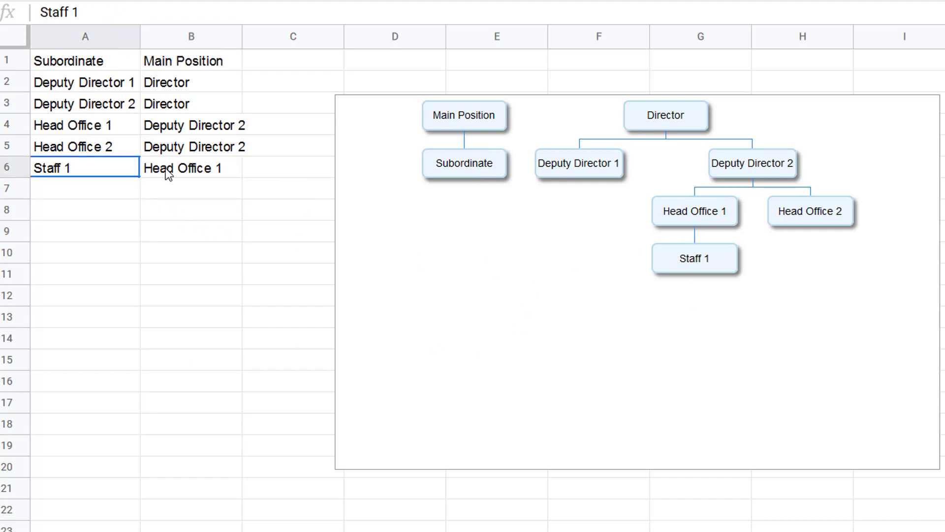
pyautogui.hotkey('ctrl', 'c')
pyautogui.press('Down')
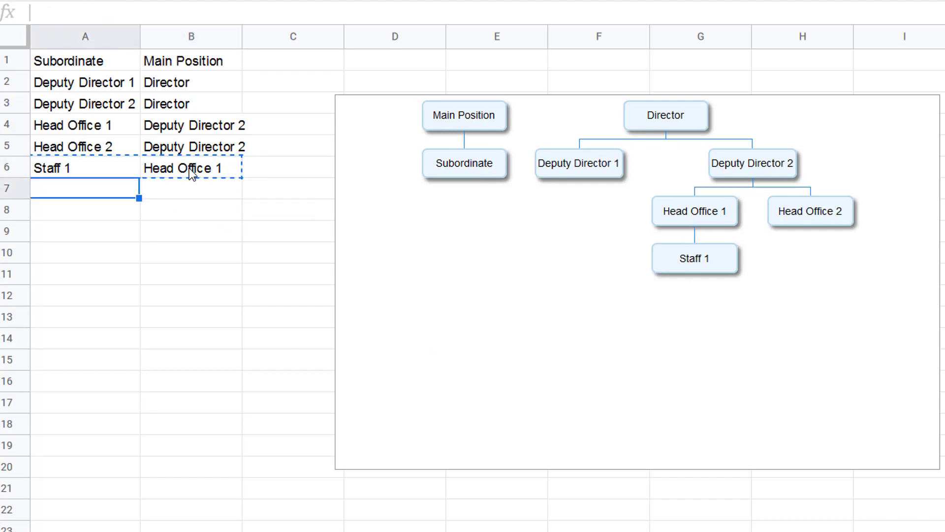
pyautogui.hotkey('shift', 'Down')
pyautogui.hotkey('shift', 'Down')
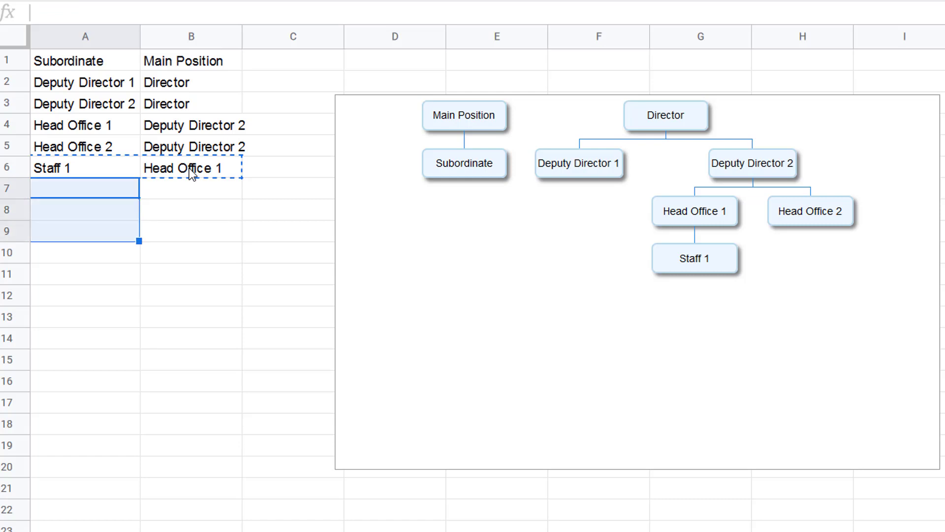
pyautogui.hotkey('ctrl', 'v')
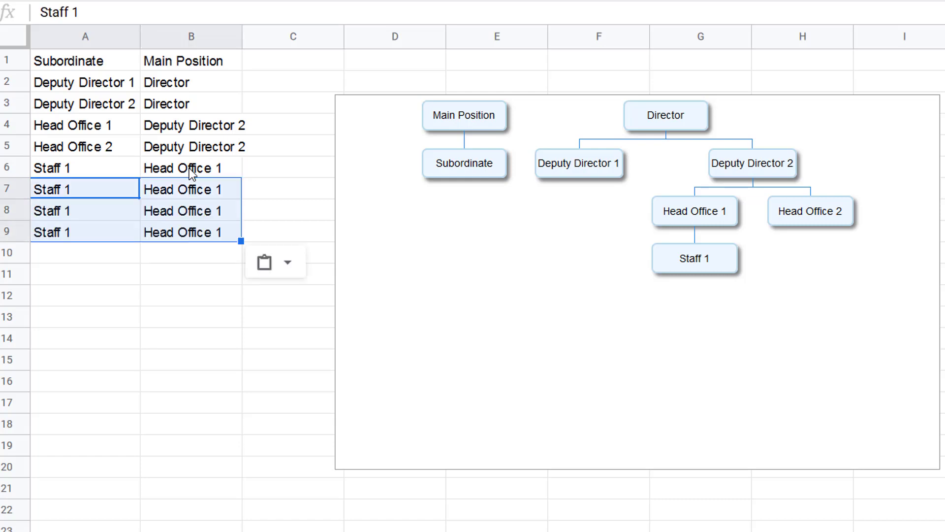
# Rename A7, A8 and A9 to 'Staff 2', 'Staff 3' and 'Staff 4'
pyautogui.click(101, 190)
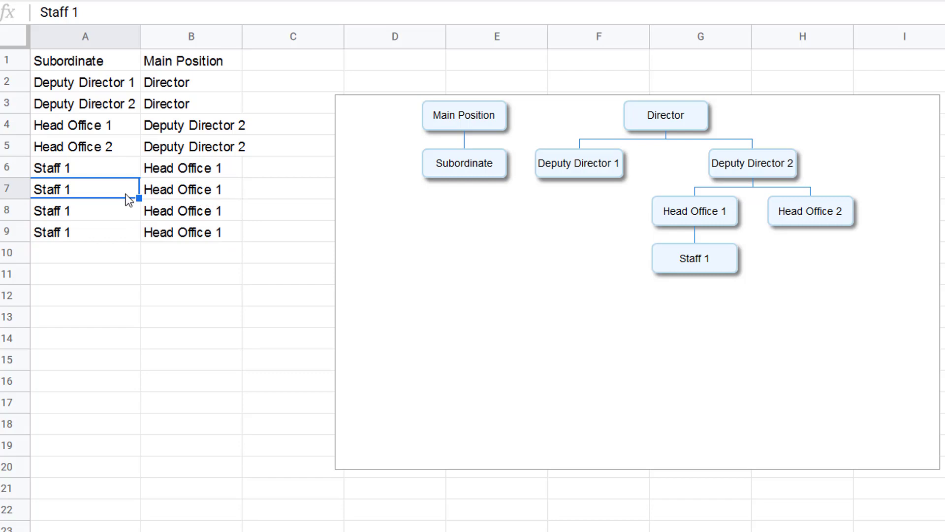
pyautogui.doubleClick(87, 190)
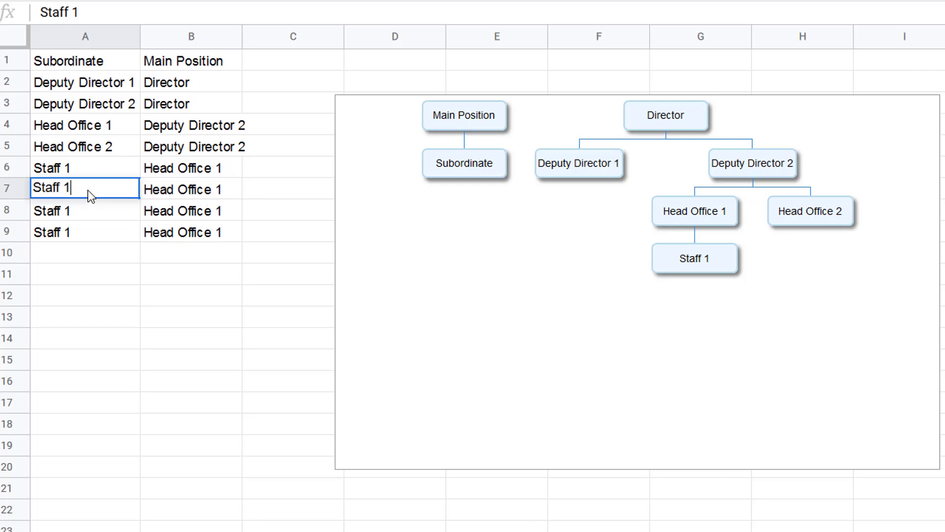
pyautogui.press('BackSpace')
pyautogui.write('2')
pyautogui.press('Return')
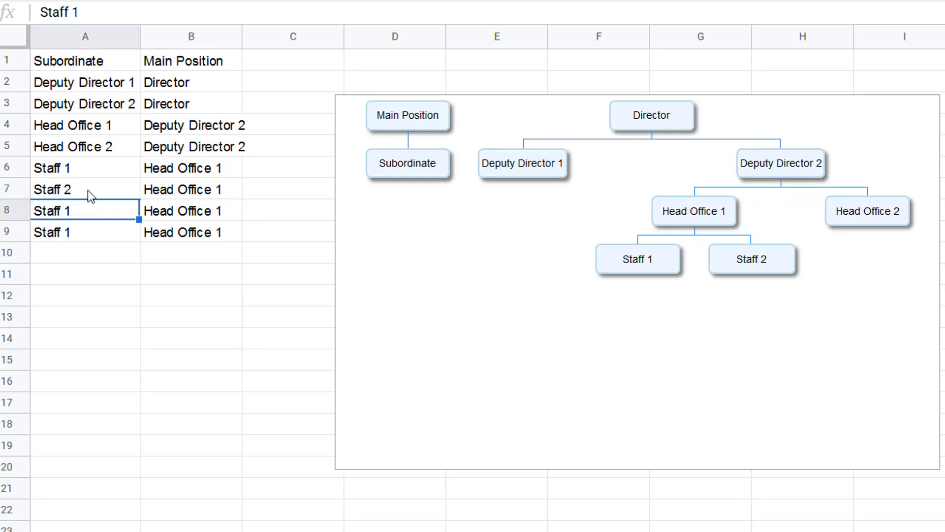
pyautogui.press('Return')
pyautogui.press('BackSpace')
pyautogui.write('3')
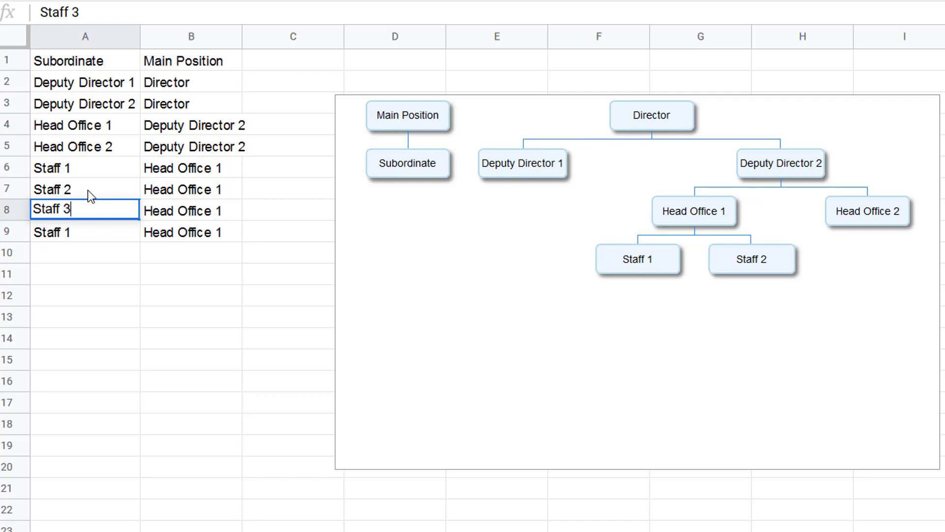
pyautogui.press('Return')
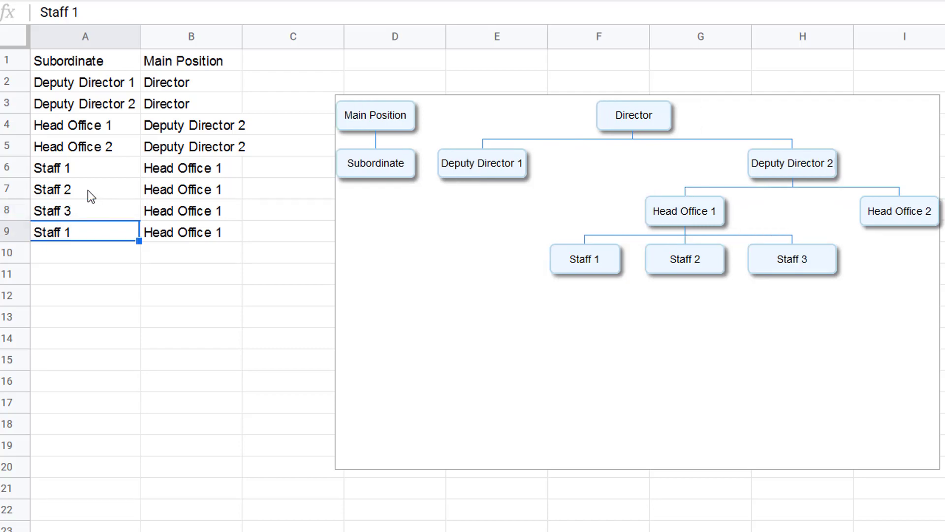
pyautogui.press('Return')
pyautogui.press('BackSpace')
pyautogui.write('4')
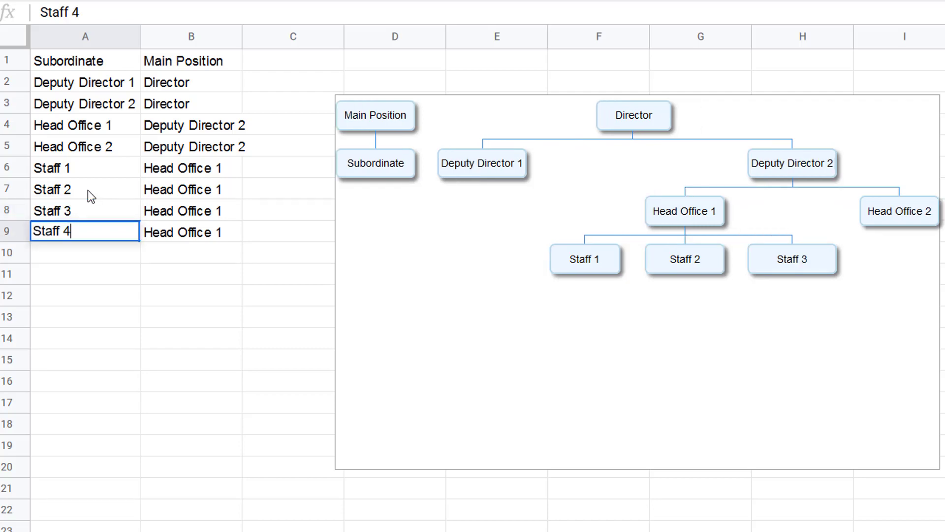
pyautogui.press('Return')
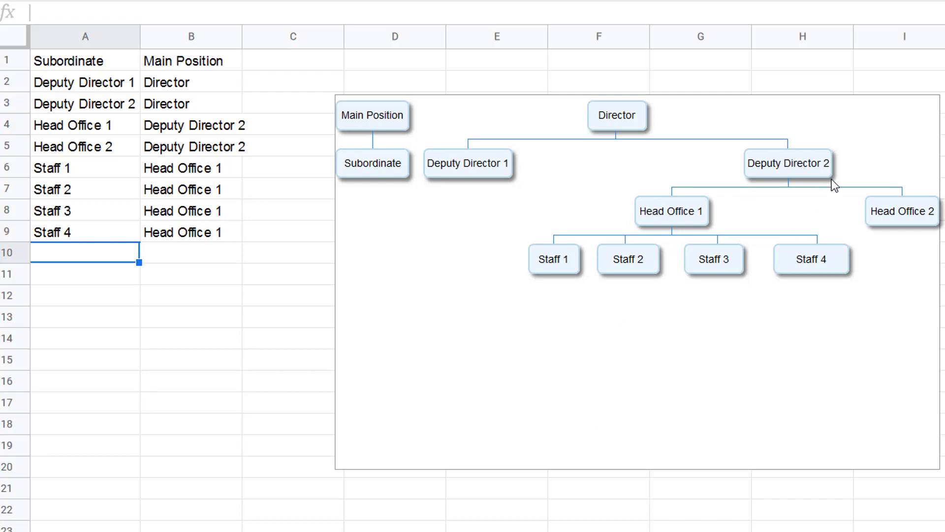
# Select the org chart and open its three-dot actions menu
pyautogui.click(929, 114)
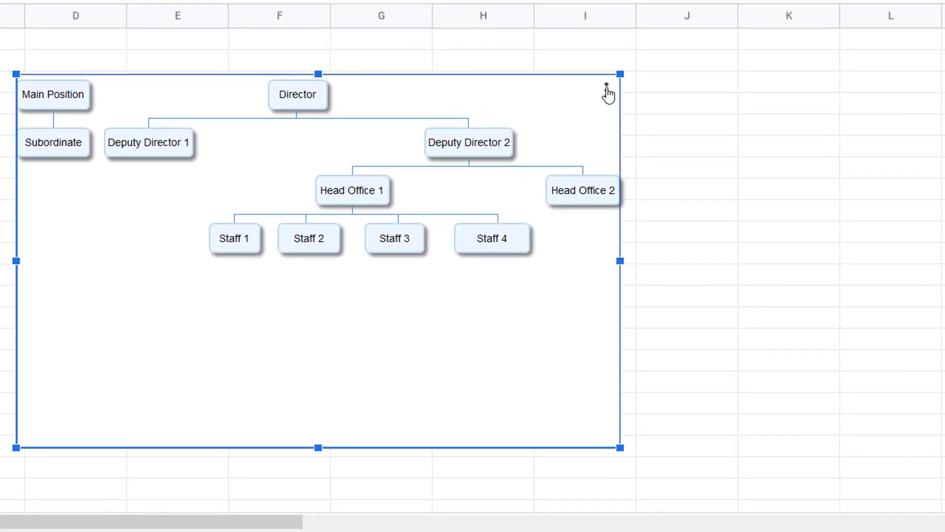
pyautogui.click(607, 91)
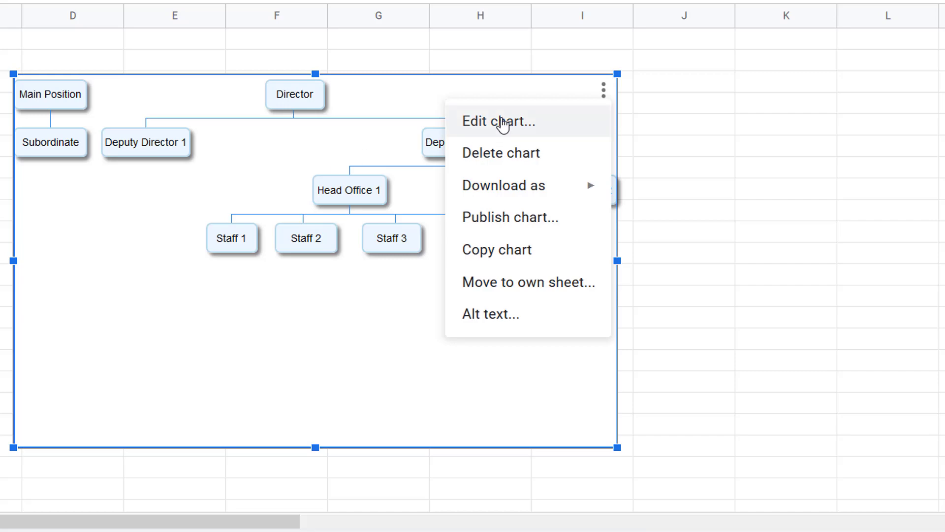
# In the Chart editor, use row 1 as headers, leaving Switch rows / columns off
pyautogui.click(503, 123)
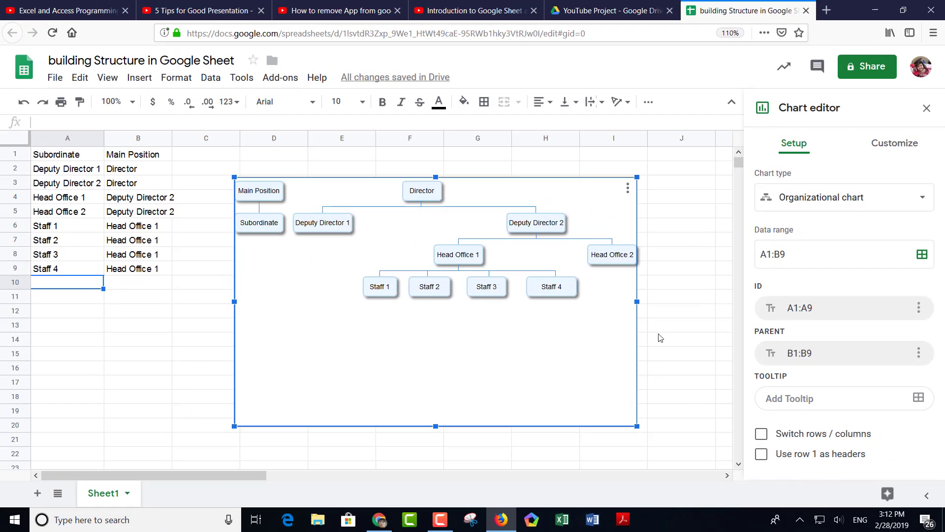
pyautogui.click(627, 188)
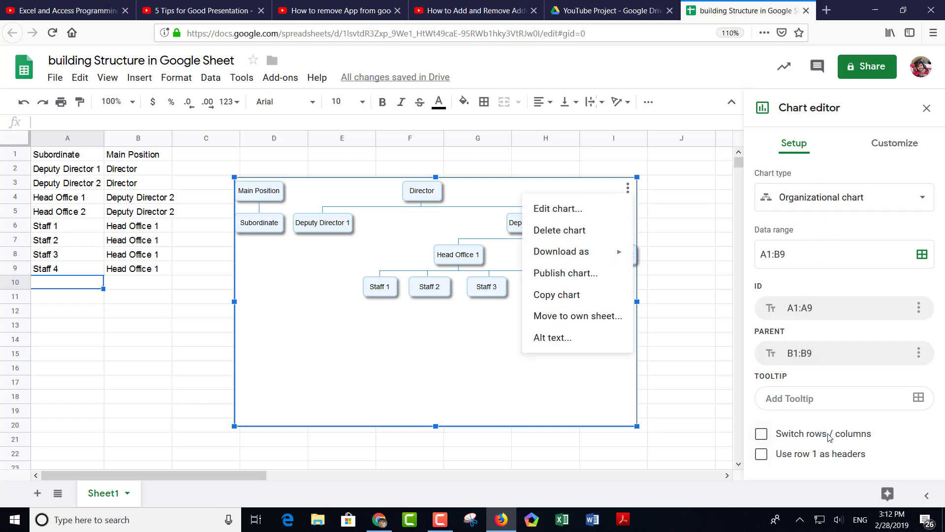
pyautogui.click(580, 398)
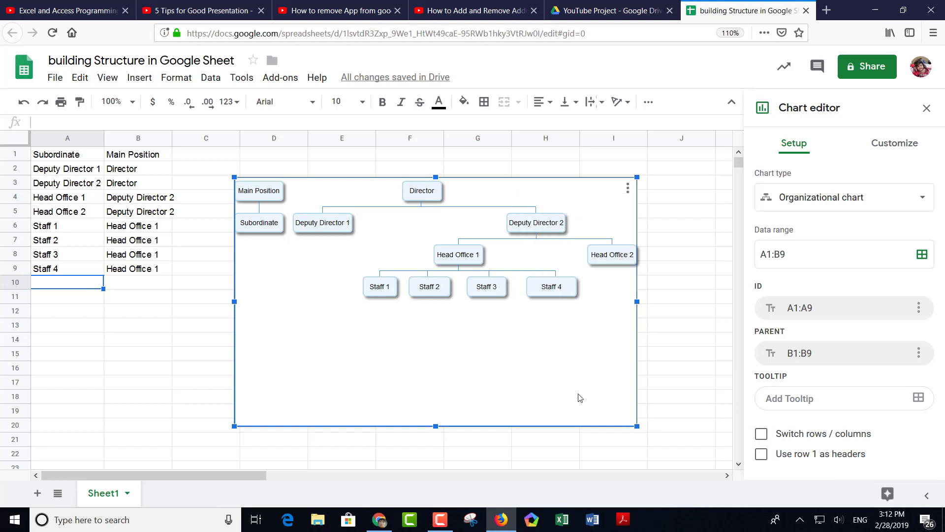
pyautogui.click(761, 434)
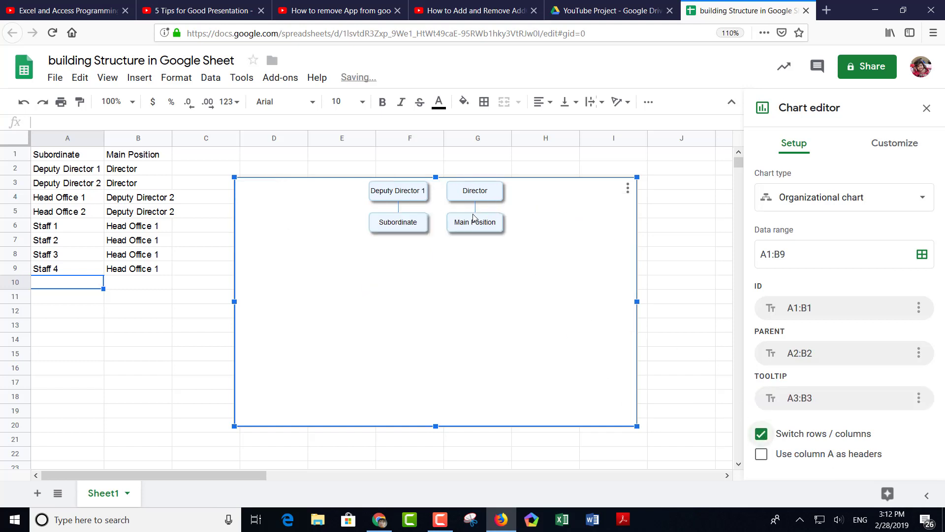
pyautogui.click(761, 433)
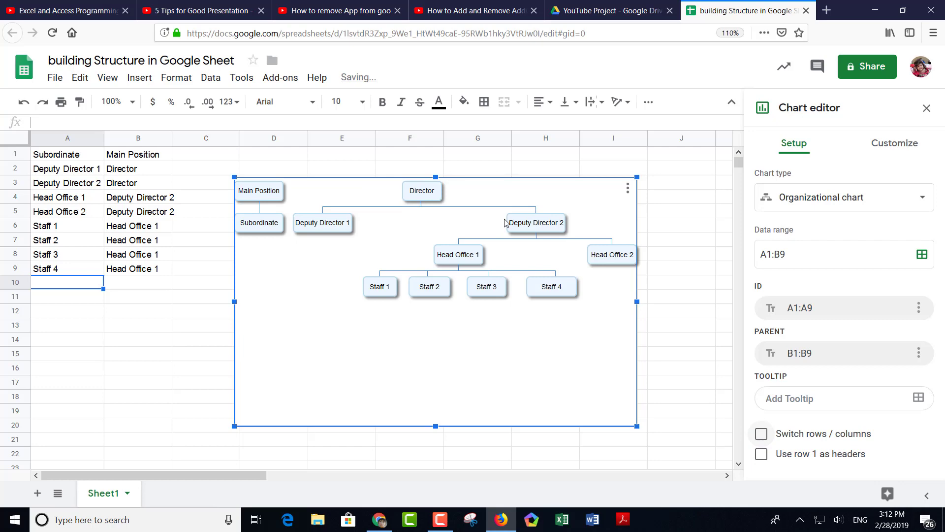
pyautogui.click(761, 456)
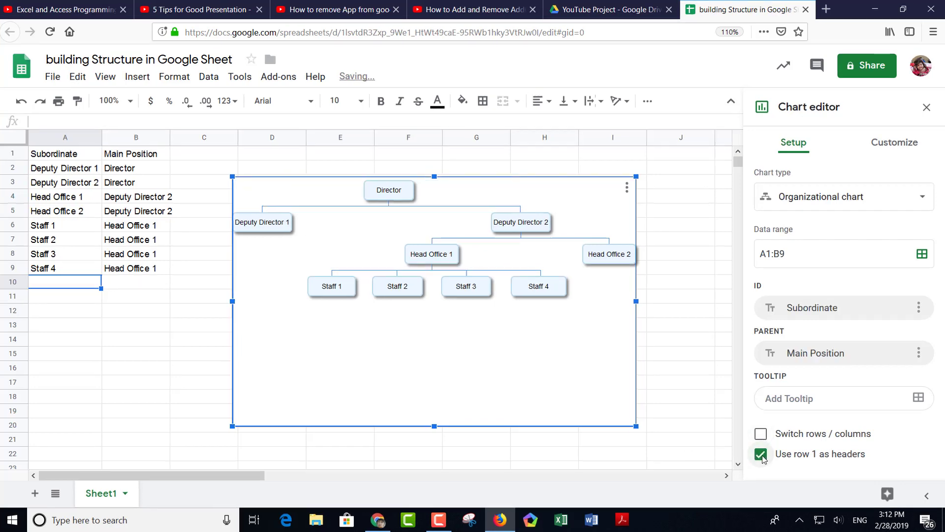